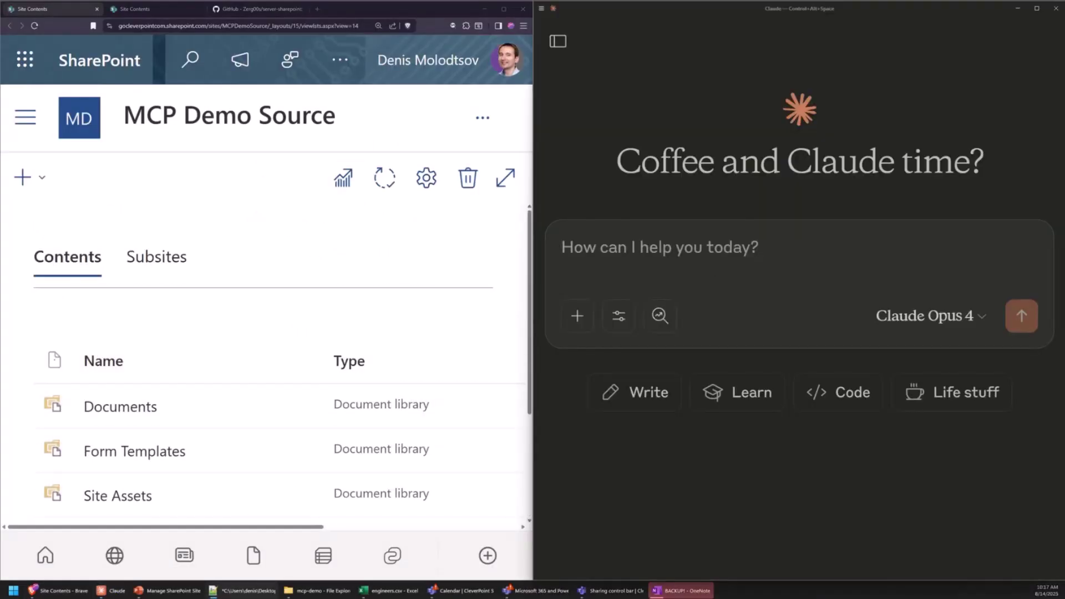
Ask Claude to get all items from the "Important Announcements" list and show them in a markdown table.
scroll(231, 257, "down", 2)
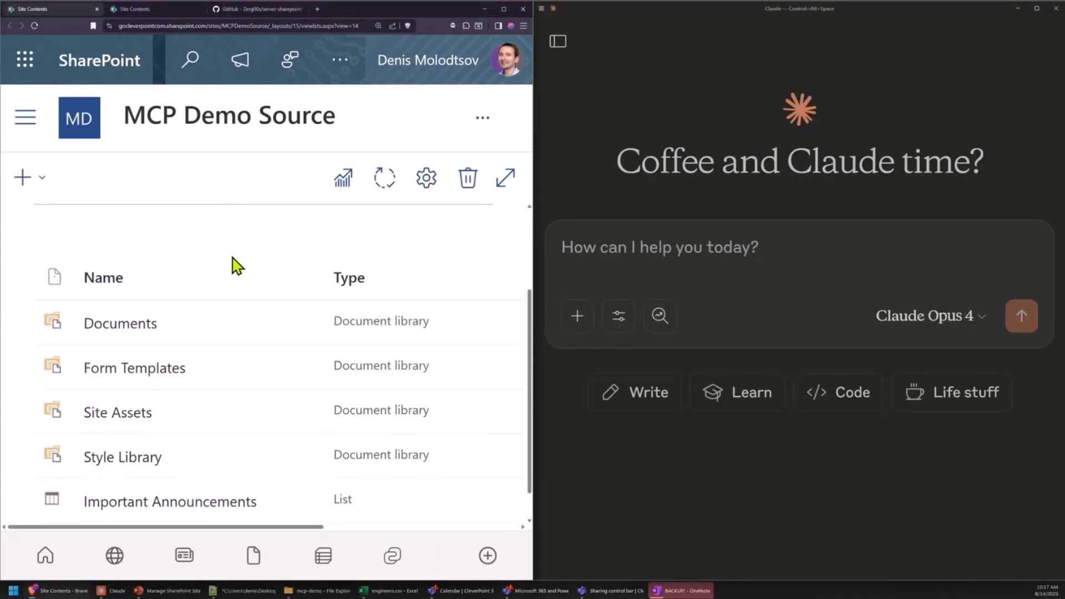
scroll(232, 260, "down", 2)
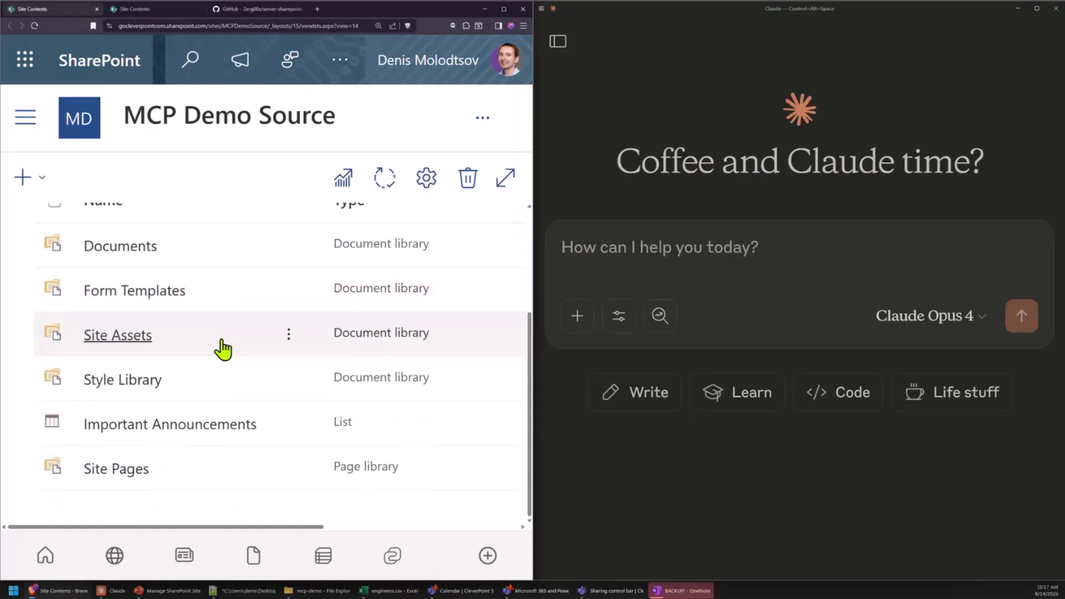
left_click(650, 252)
type("Get all items from \"Important Announcements\" list and show them in a table (markdown)")
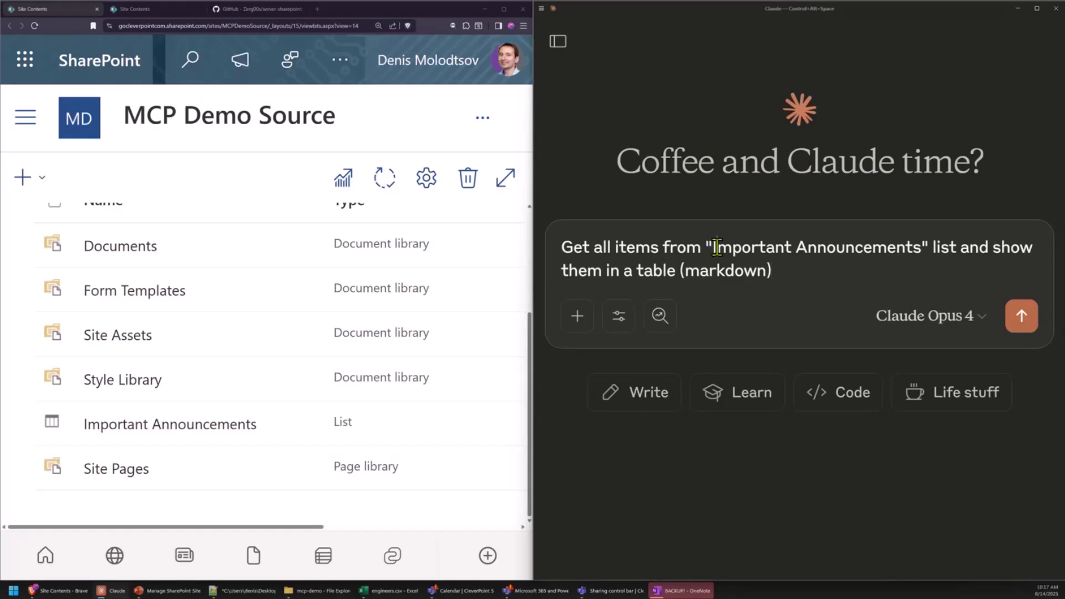
left_click_drag(715, 247, 912, 248)
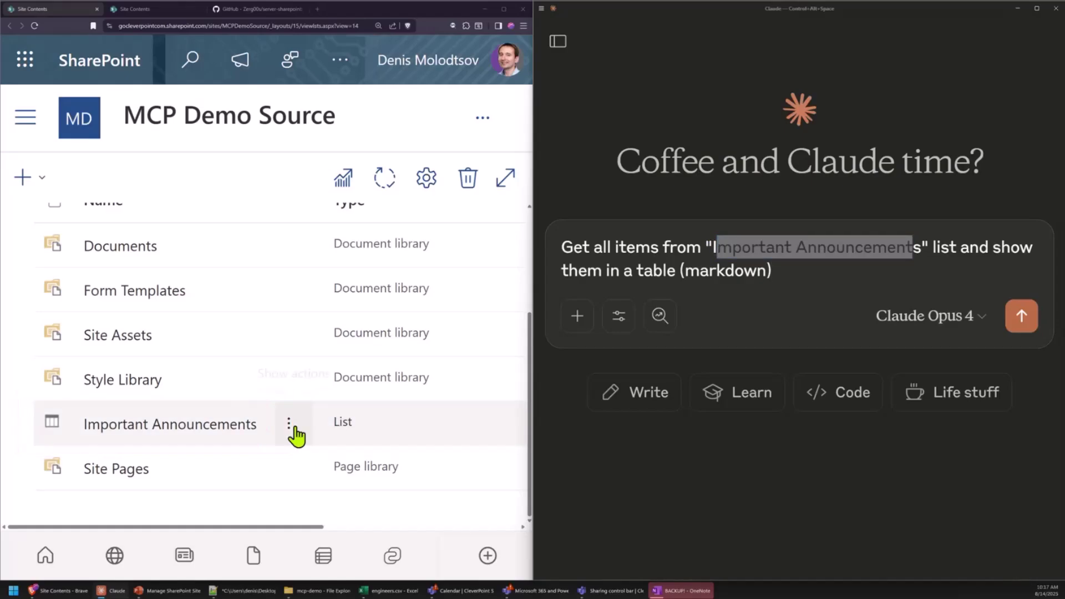
left_click(1026, 315)
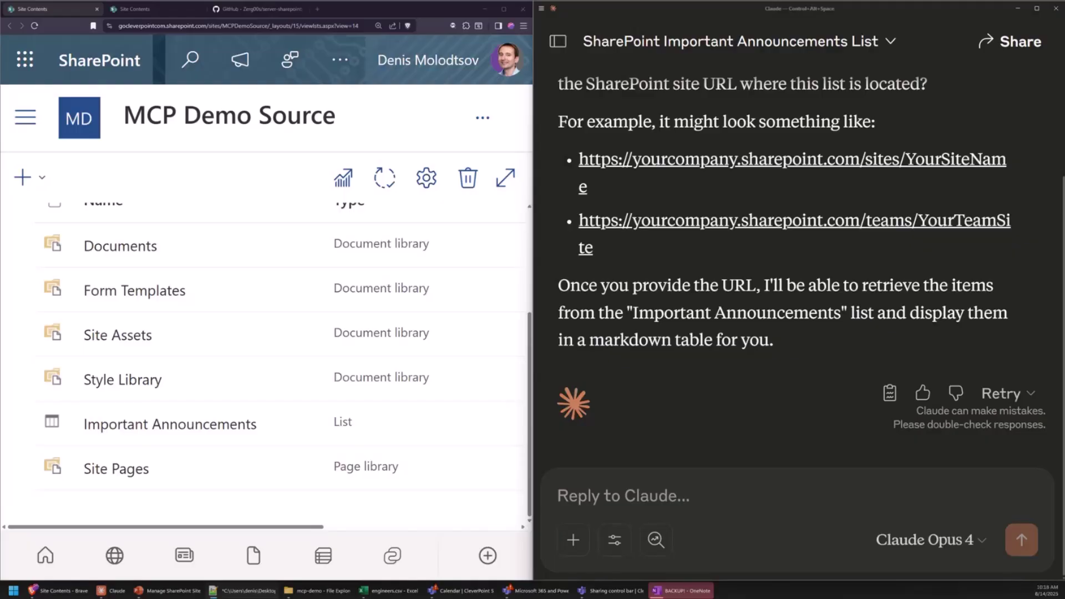
left_click(625, 470)
type("actu")
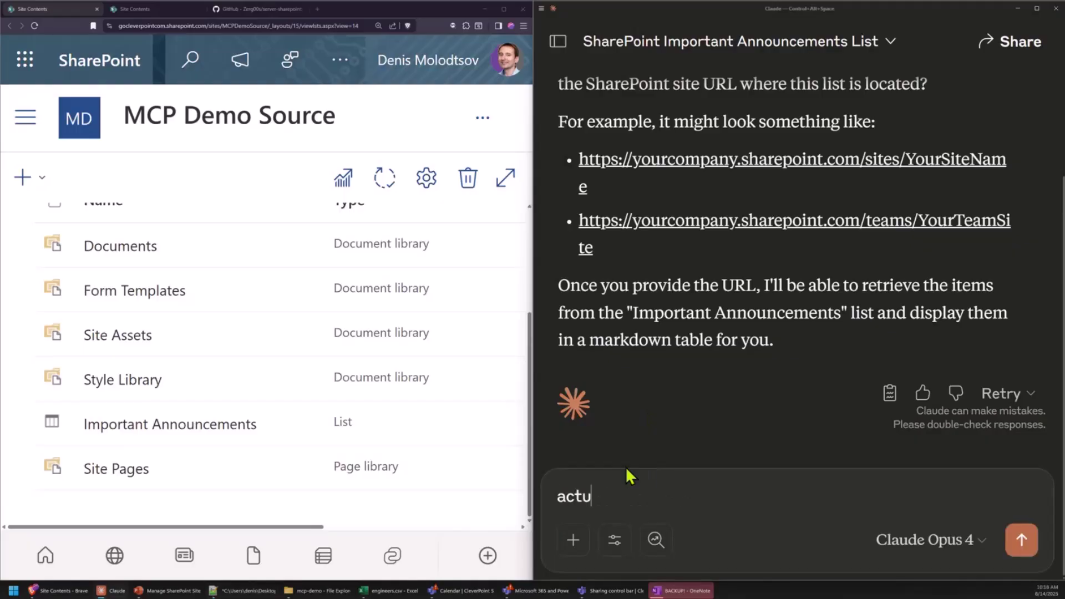
type("ally, this is the site")
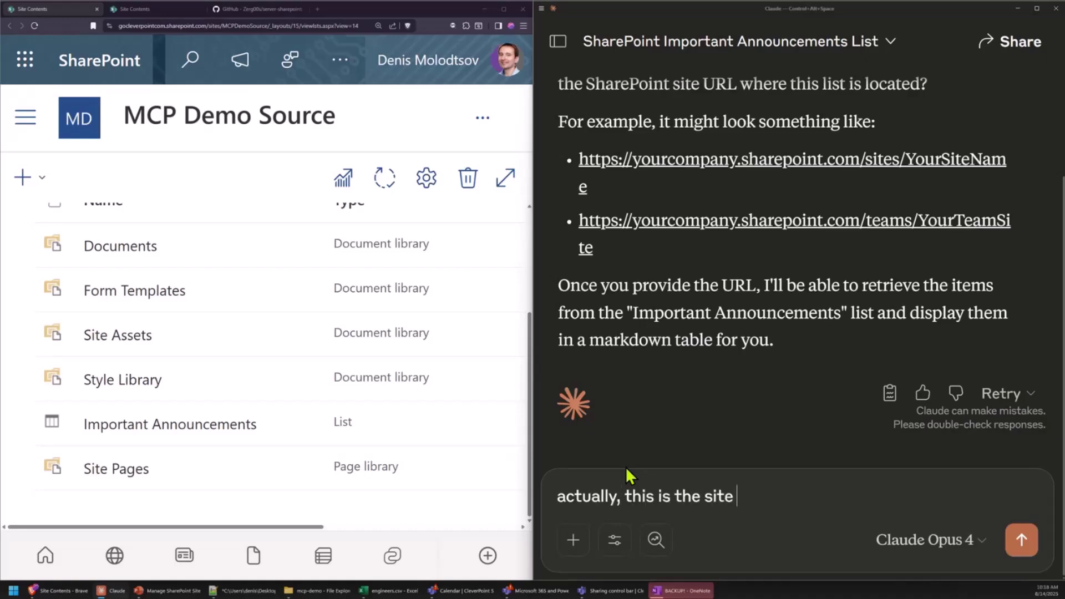
type("https://gocleverpointcom.sharepoint.com/sites/MCPDemoSource")
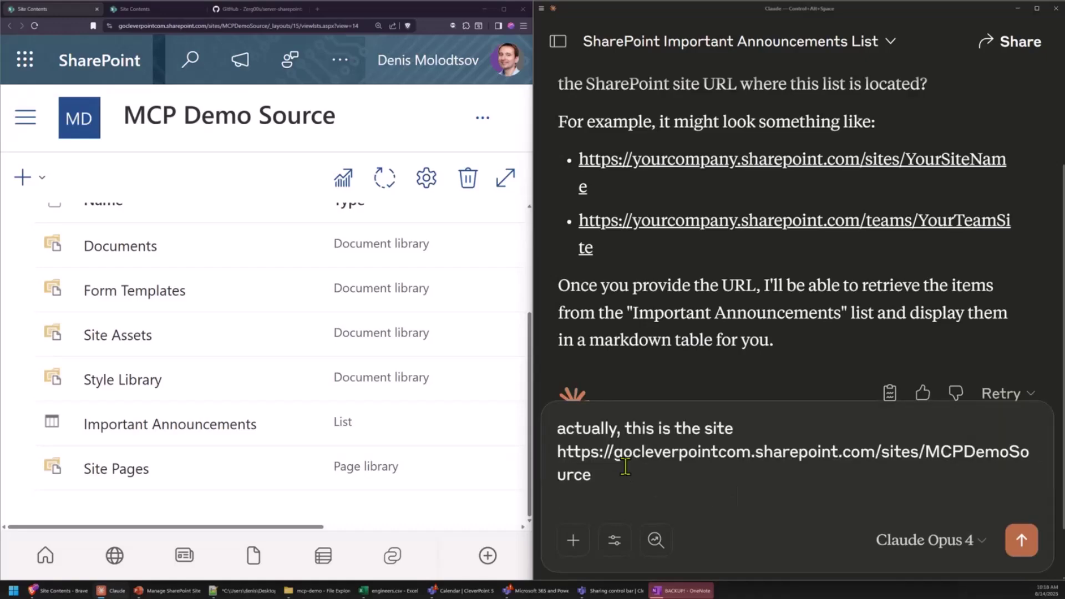
left_click(1021, 540)
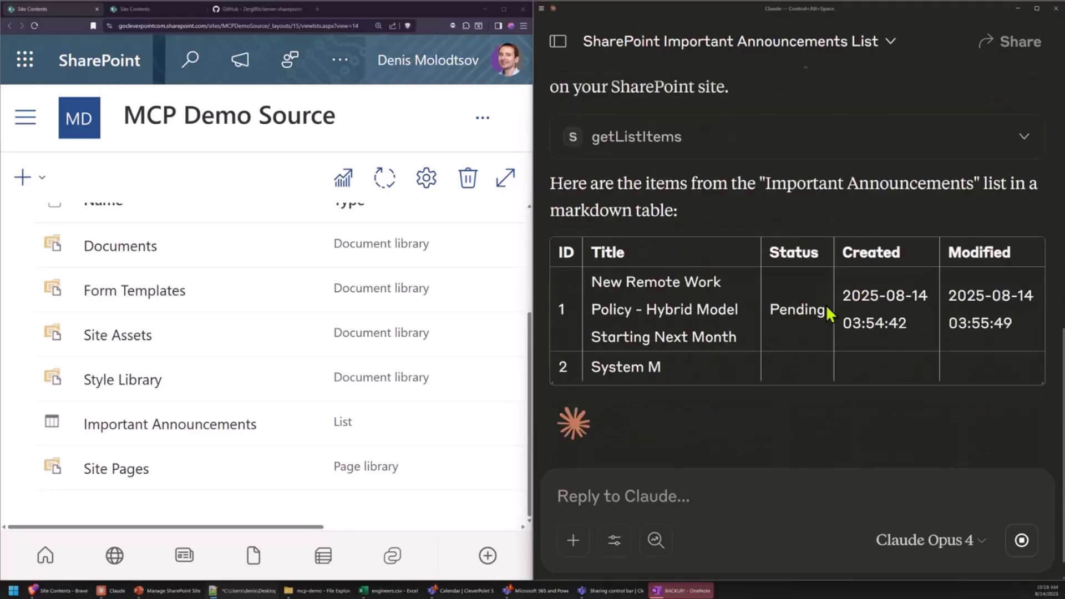
Open the Important Announcements list in SharePoint and compare its items with Claude's table.
left_click(166, 429)
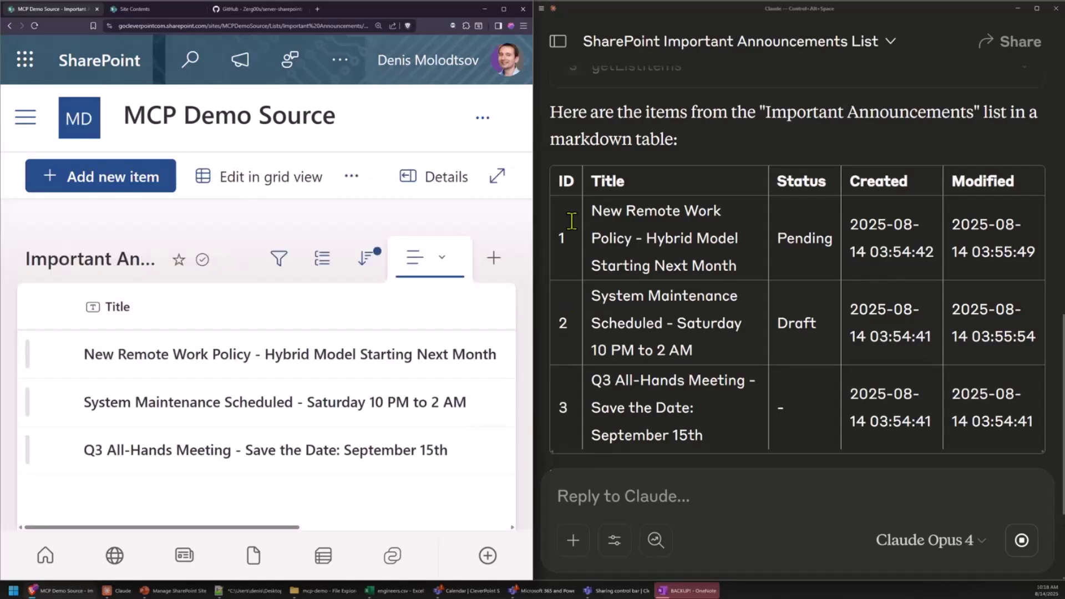
left_click_drag(52, 319, 521, 494)
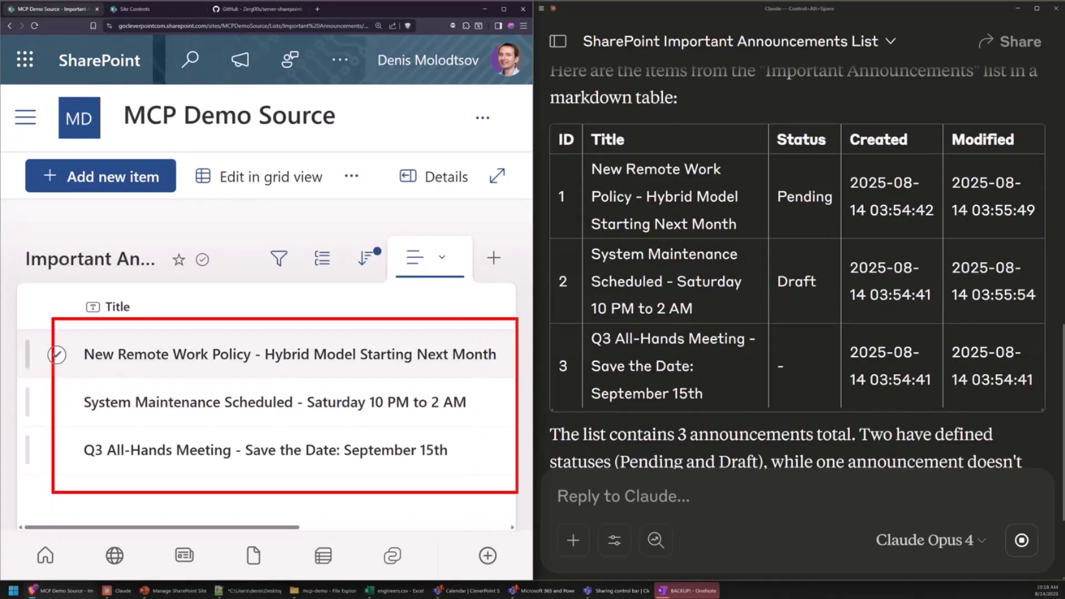
key("Escape")
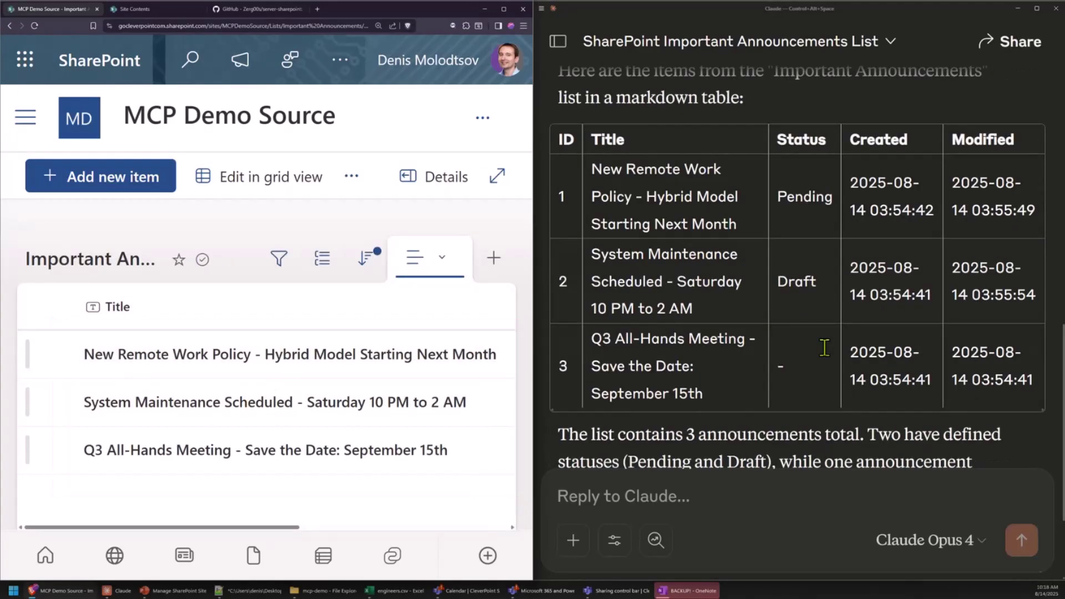
scroll(823, 347, "down", 3)
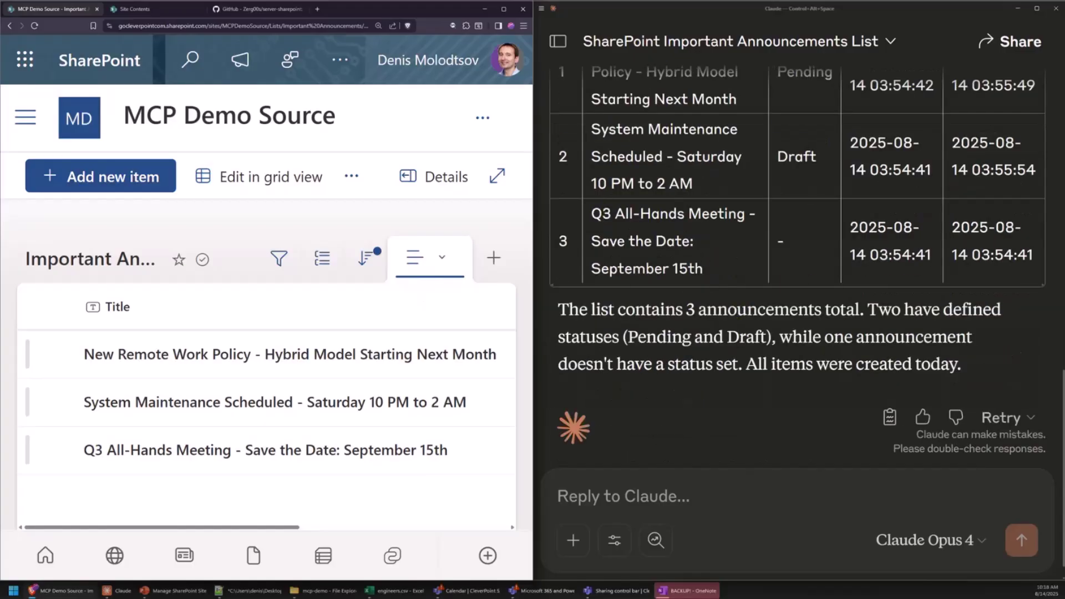
Ask Claude to add this list to the left navigation with a nice emoji.
left_click(249, 591)
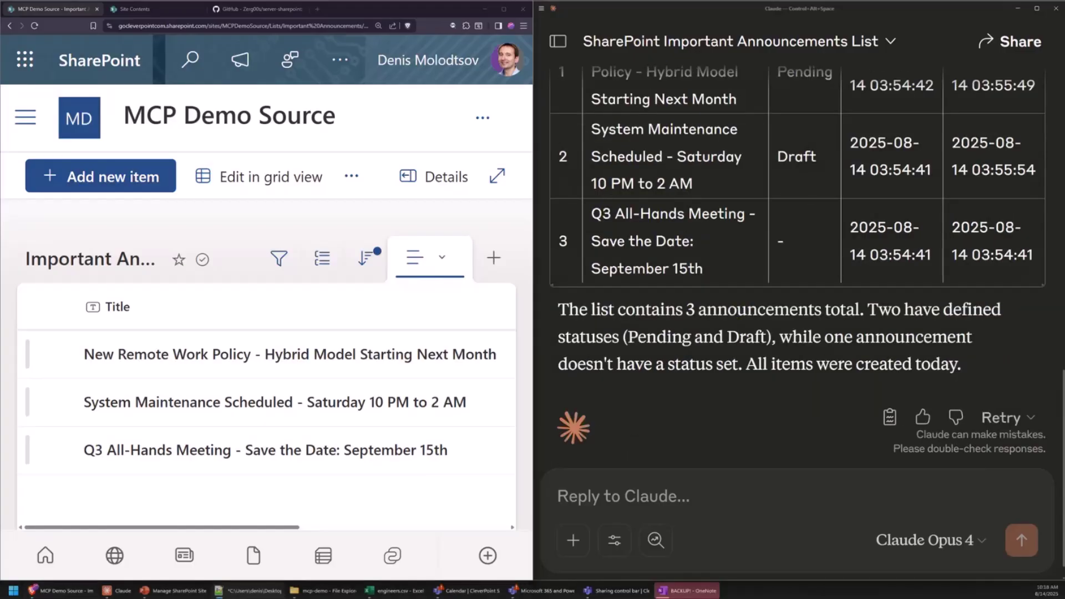
left_click(671, 502)
type("Add this list to the left navigation with a nice emoji")
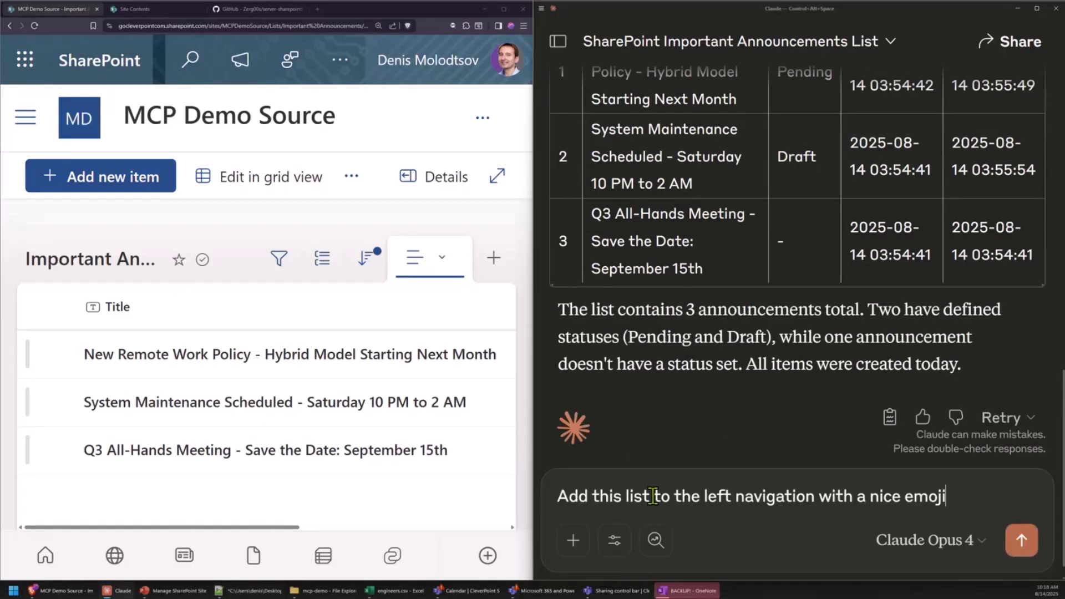
left_click(1021, 539)
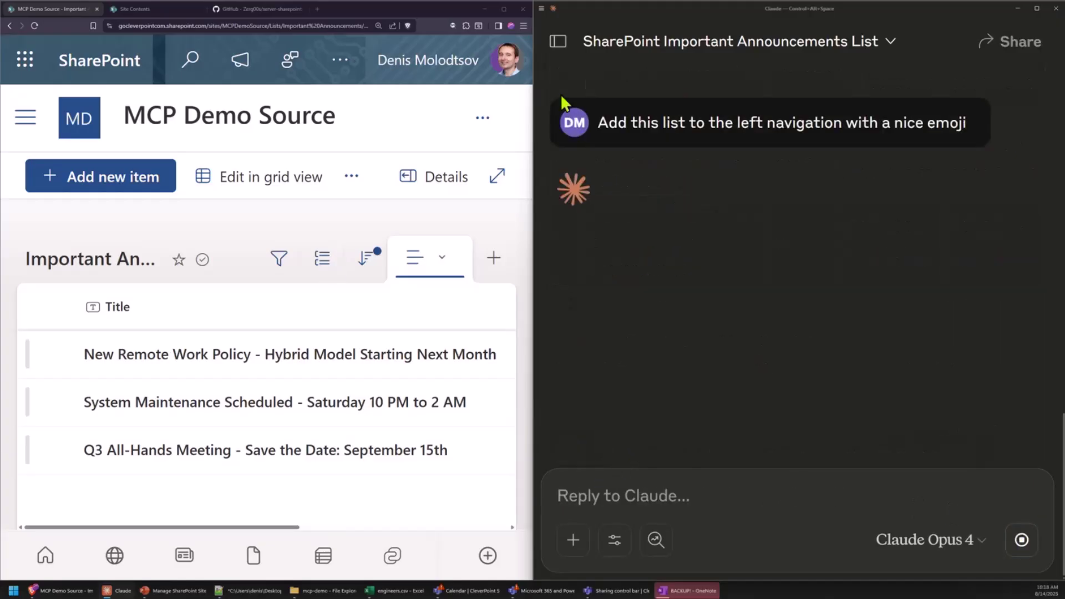
Enlarge and reload the SharePoint list page to check the site navigation for the Important Announcements link.
double_click(339, 9)
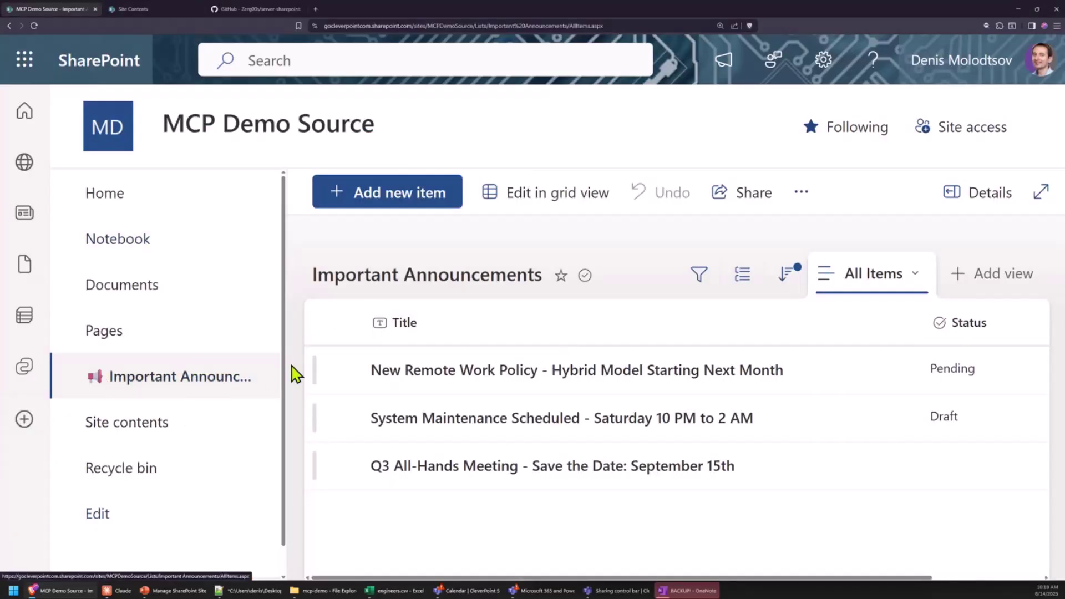
key("F5")
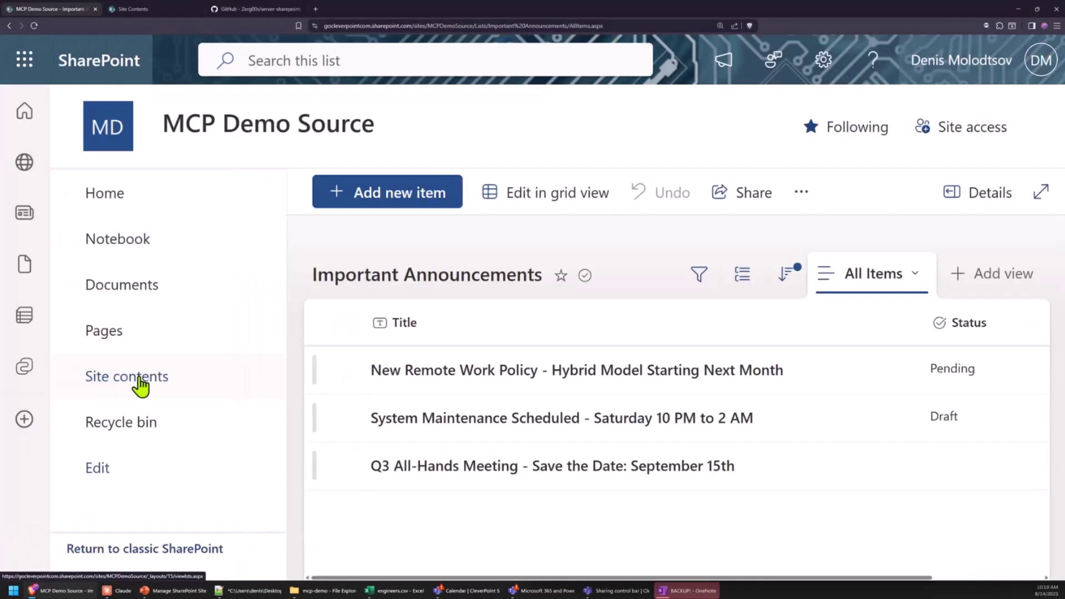
left_click(148, 374)
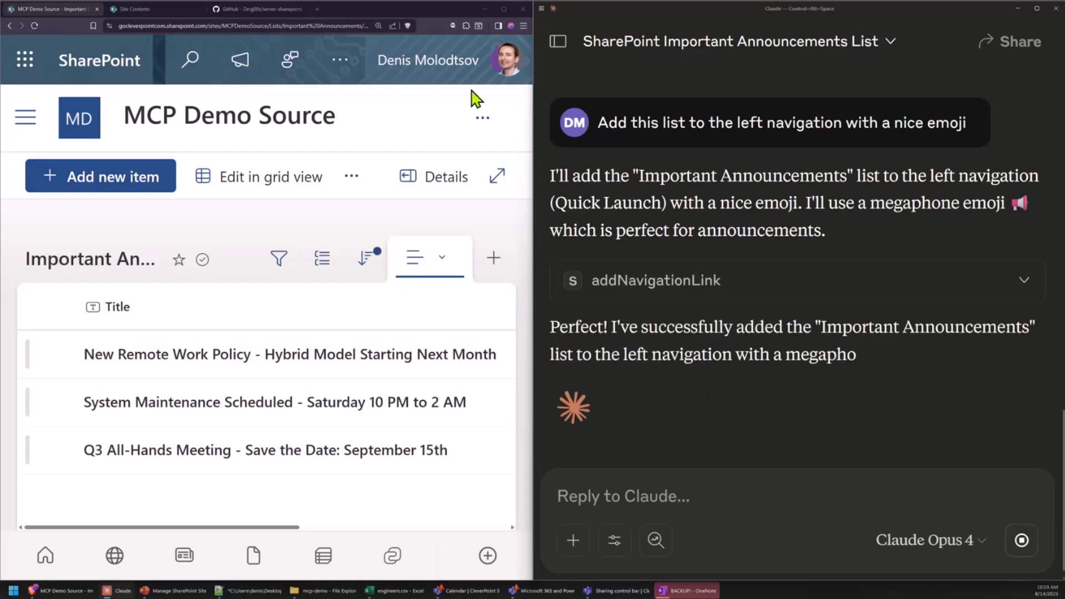
key("F5")
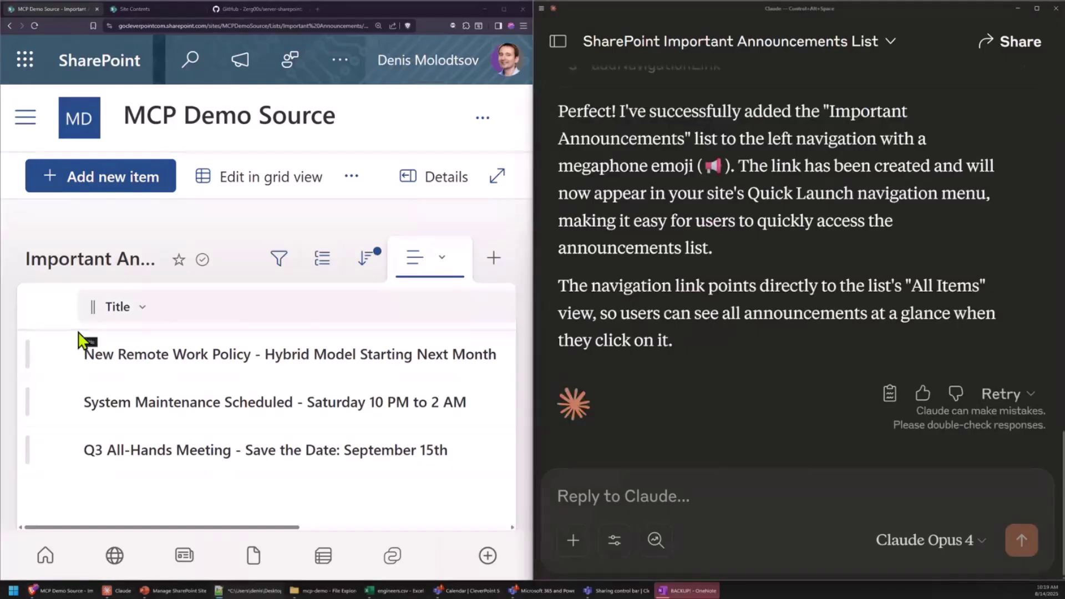
Ask Claude to rename the site to "Hello Microsoft Dev Community!" with a funny face emoji at the end.
left_click(608, 495)
type("Rename site to \"Hello Microsoft Dev Community! 😜\"")
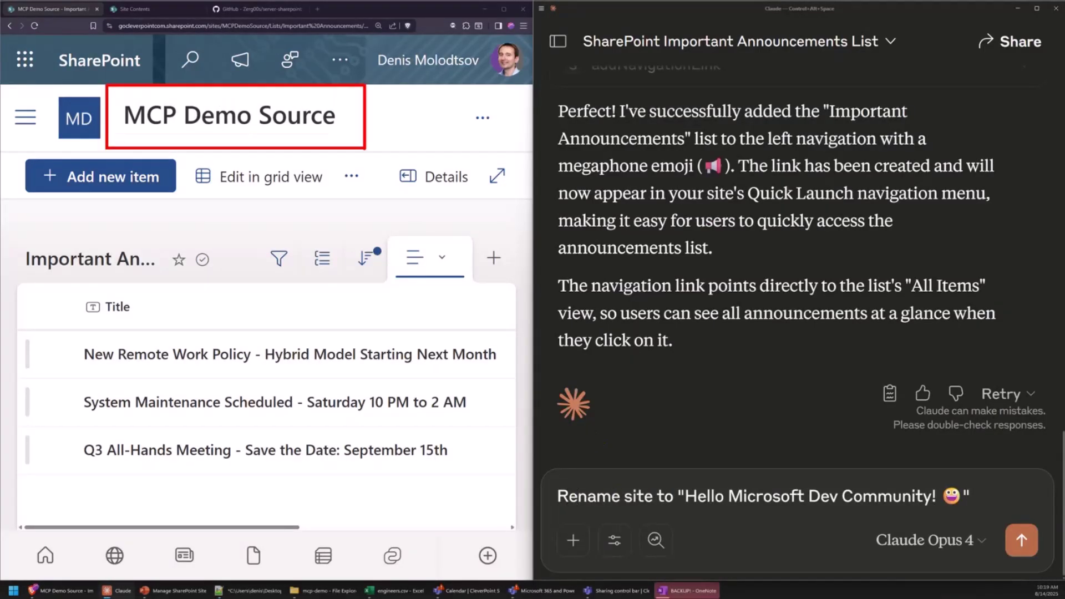
left_click(1021, 539)
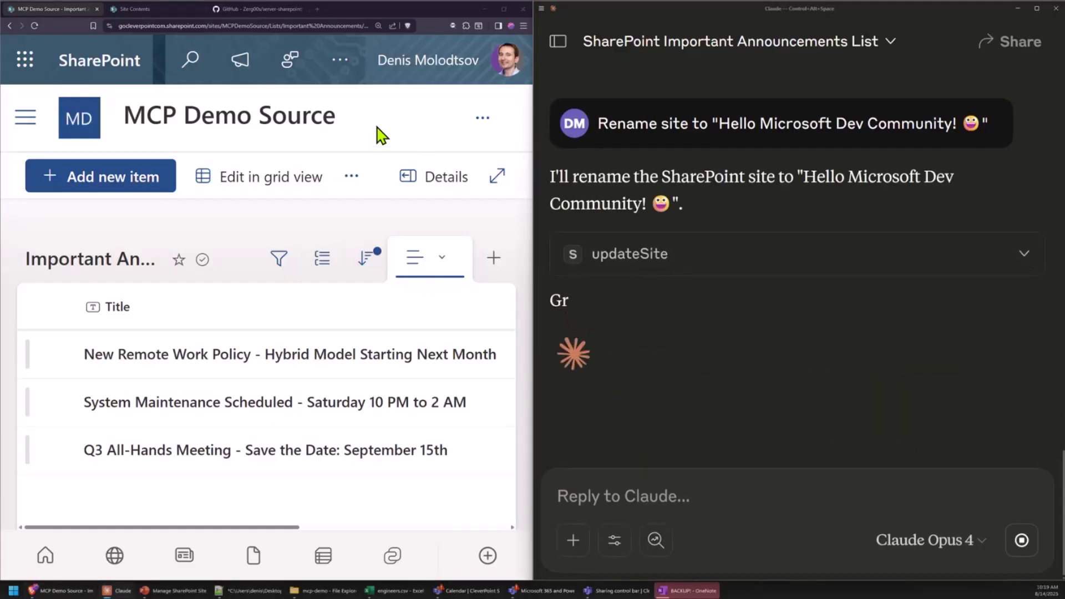
Reload the SharePoint page at full window size to check the site's title.
key("super+Up")
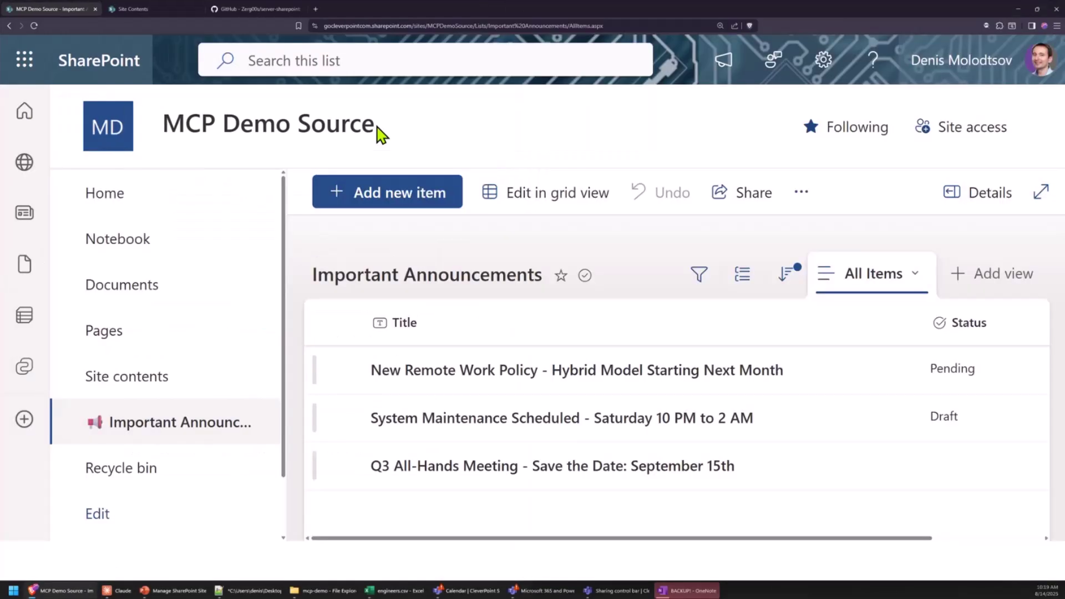
key("F5")
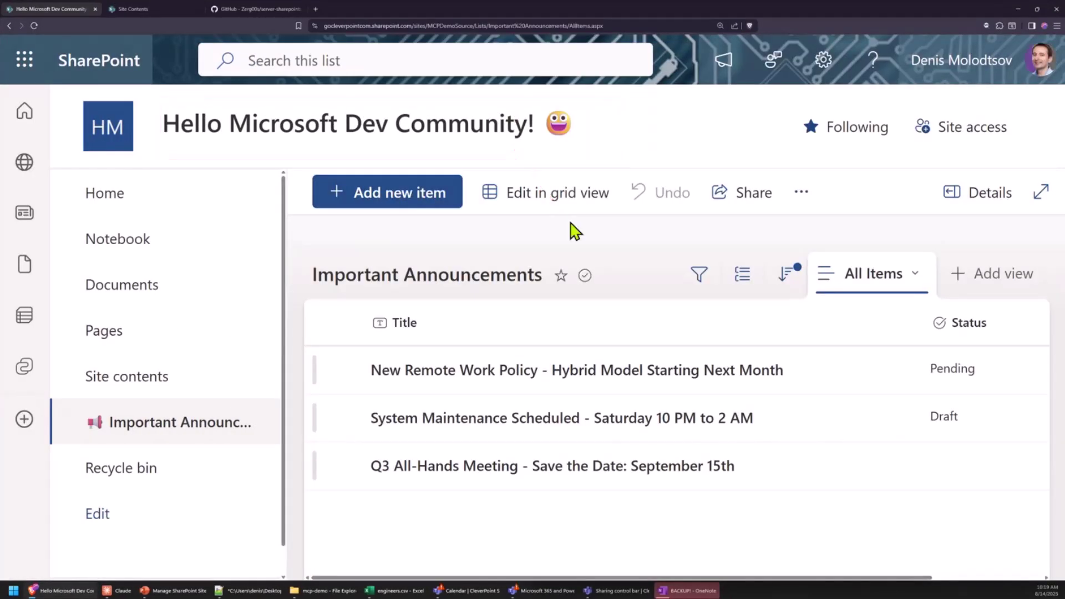
key("super+Down")
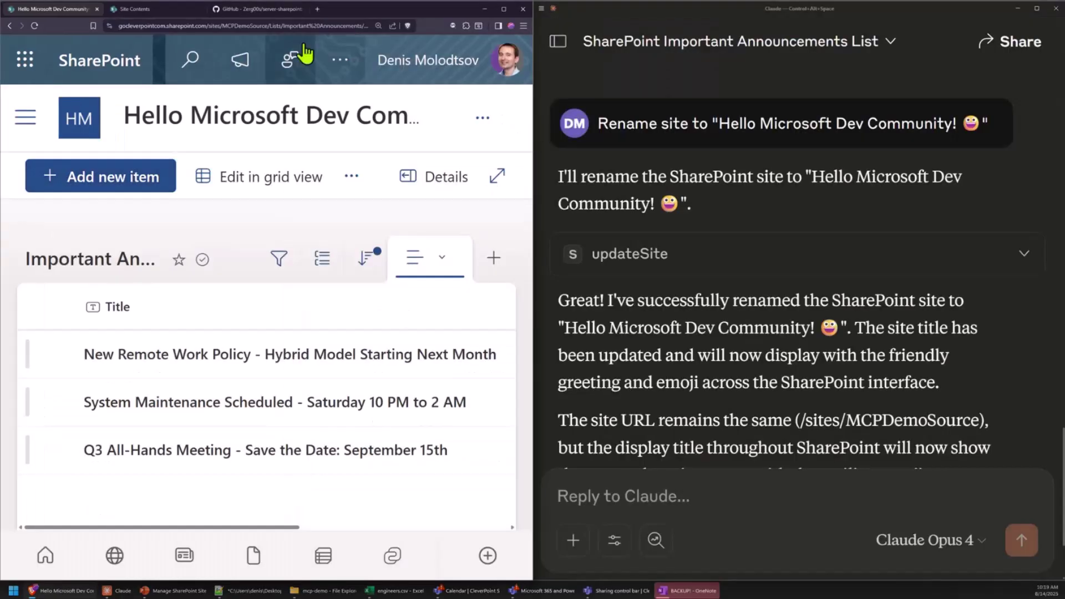
Switch to the server-sharepoint repository on GitHub and look over its overview and README introduction.
left_click(265, 16)
key("super+Up")
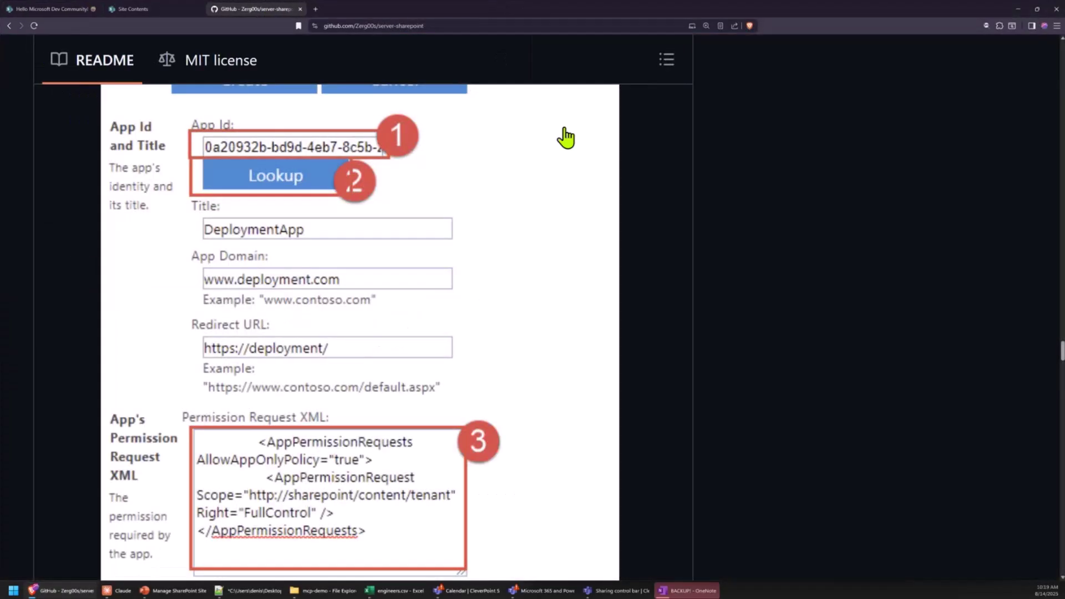
scroll(567, 155, "up", 9)
left_click_drag(1062, 339, 1053, 53)
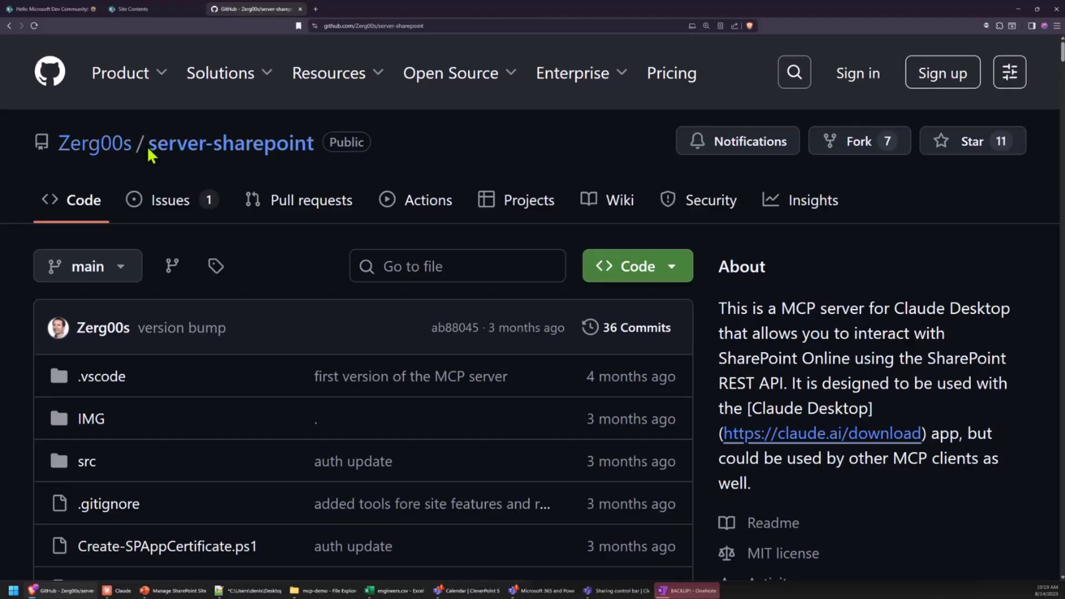
scroll(586, 161, "down", 10)
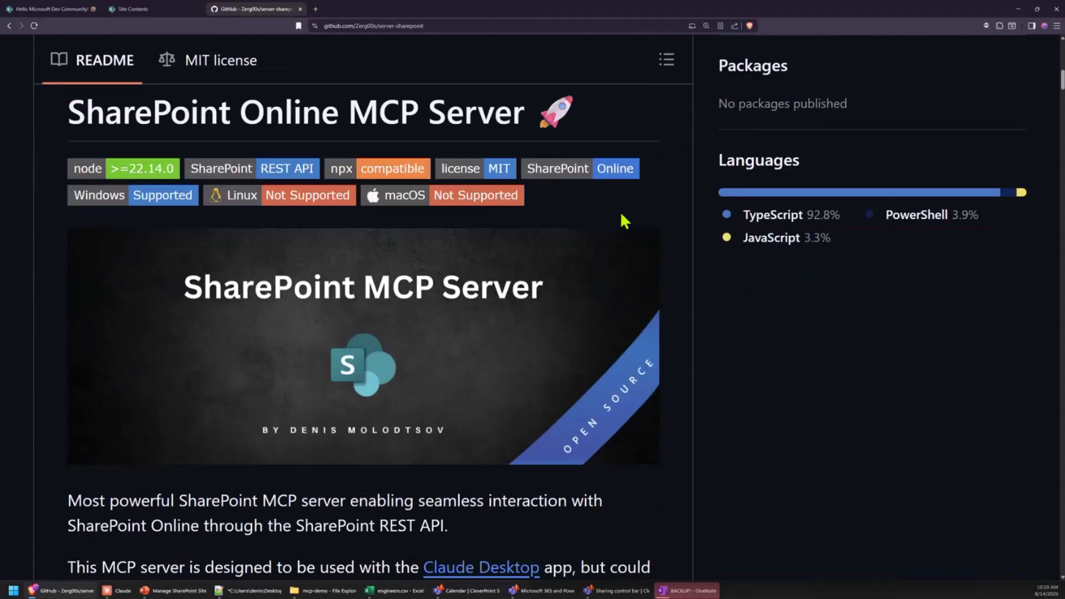
scroll(620, 222, "down", 2)
key("ctrl+minus")
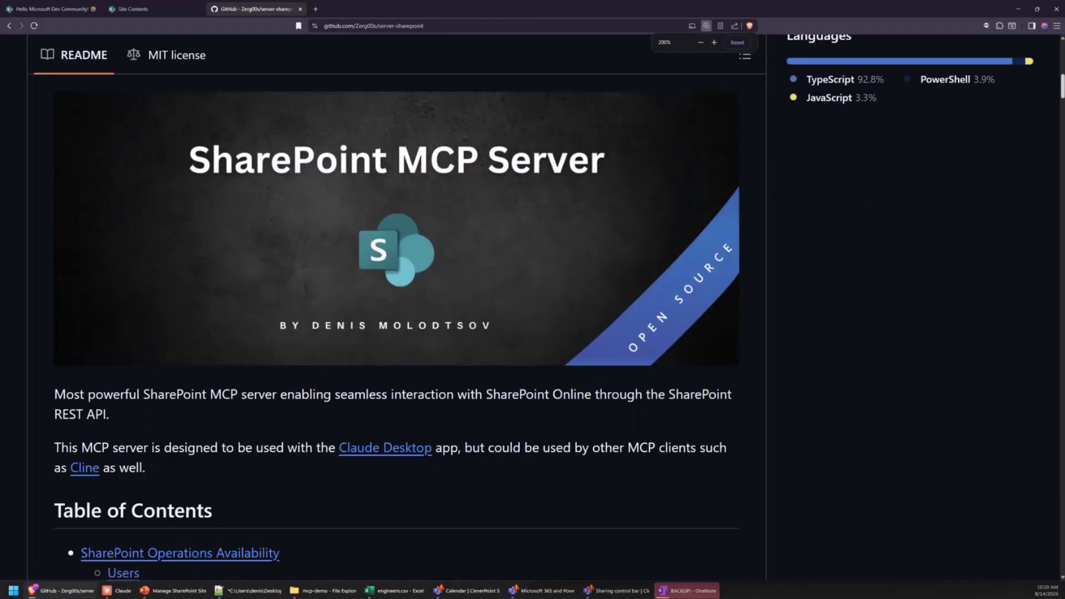
Review the README instructions for registering the SharePoint app and granting its permissions.
left_click_drag(1062, 88, 1062, 334)
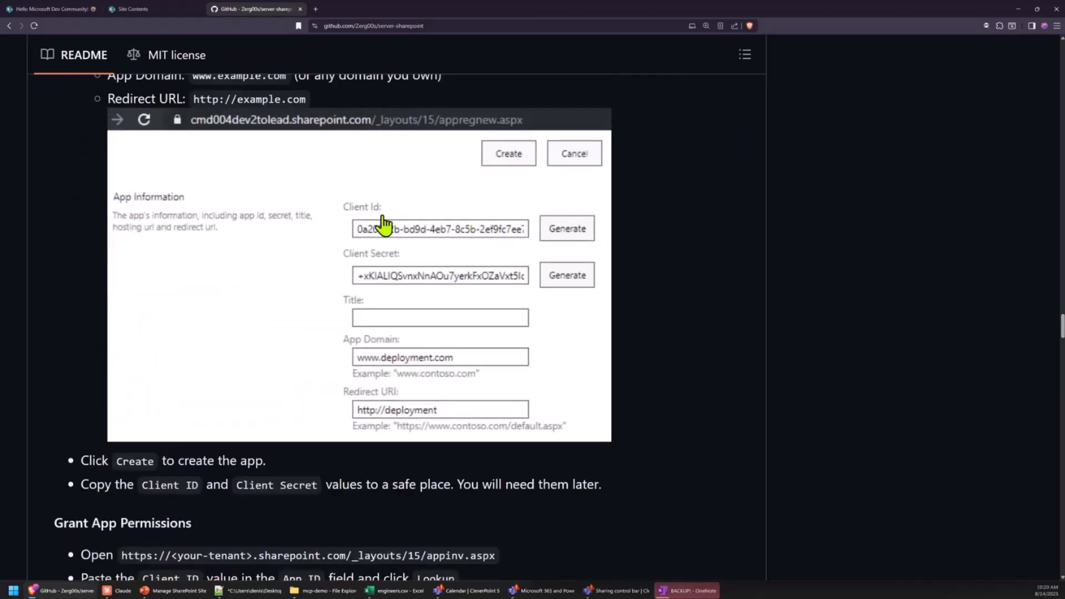
scroll(515, 325, "down", 2)
scroll(514, 324, "down", 13)
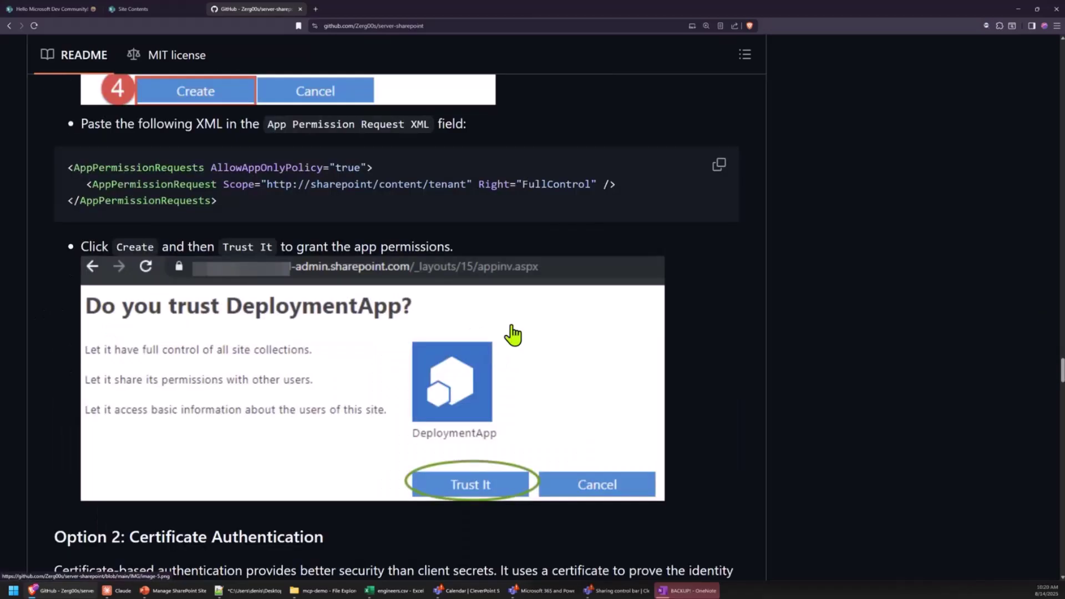
Review the README sections on installing and configuring Claude Desktop, including the config for certificate authentication.
scroll(528, 321, "down", 15)
scroll(533, 328, "down", 5)
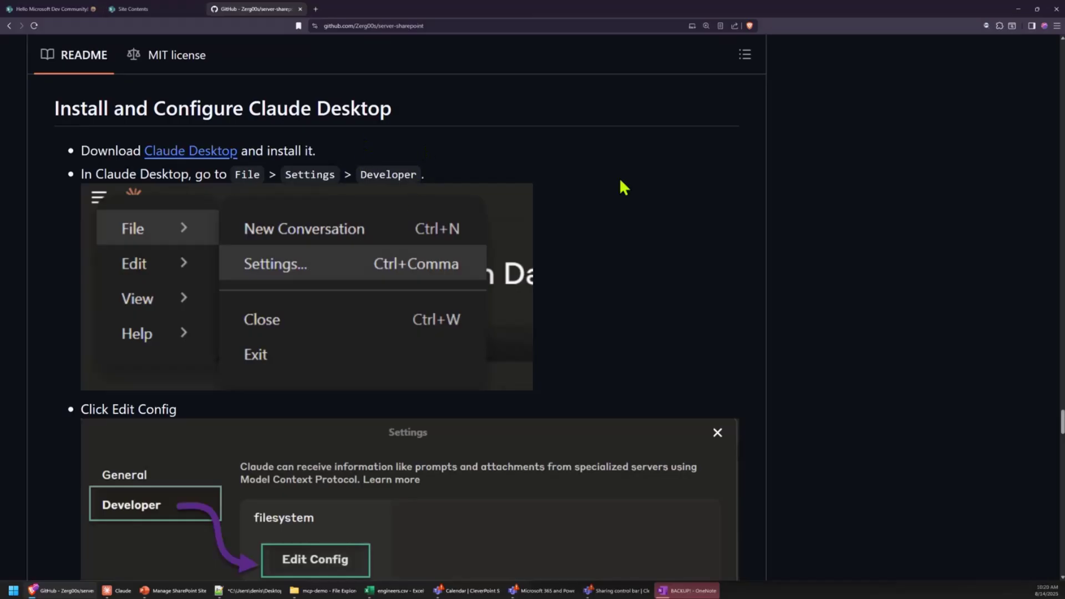
scroll(620, 182, "down", 1)
scroll(621, 186, "down", 3)
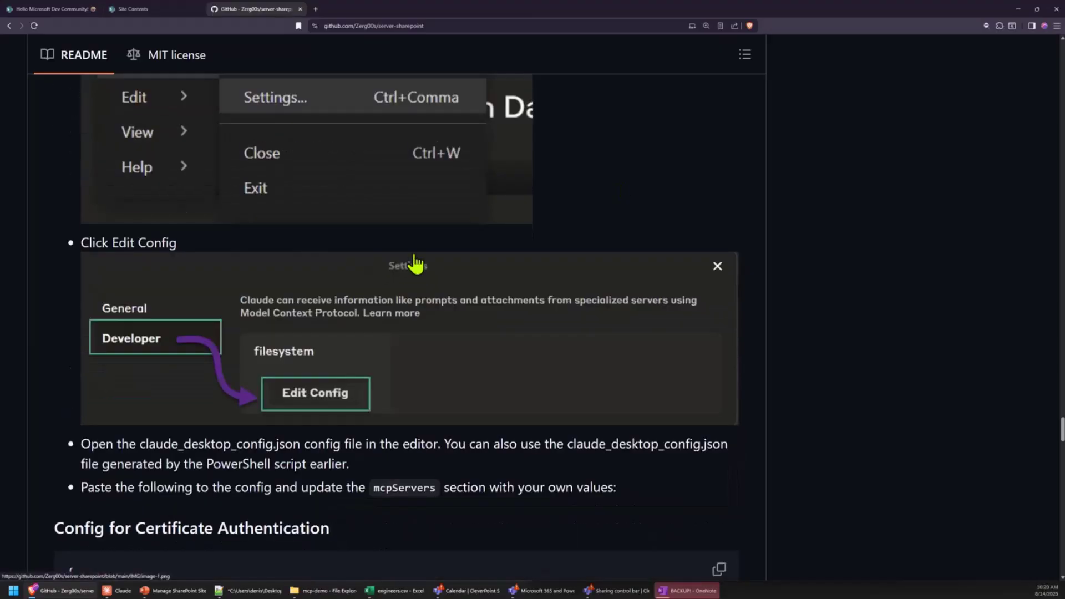
scroll(178, 118, "down", 9)
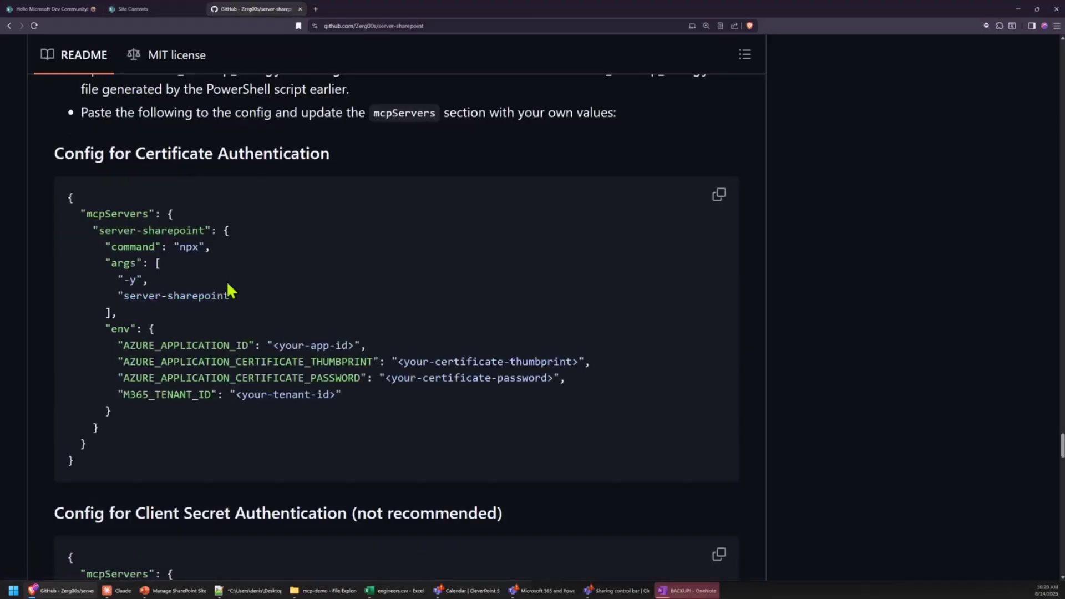
scroll(189, 382, "down", 1)
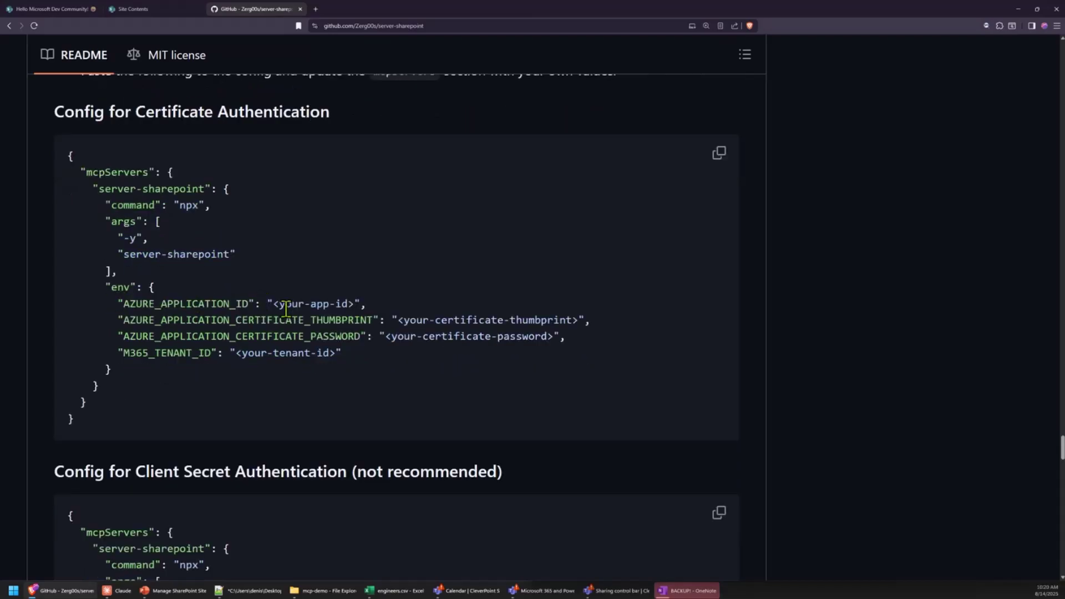
Review the README's client secret config, usage example and contributor sections, and go back to the certificate authentication config.
scroll(331, 311, "down", 10)
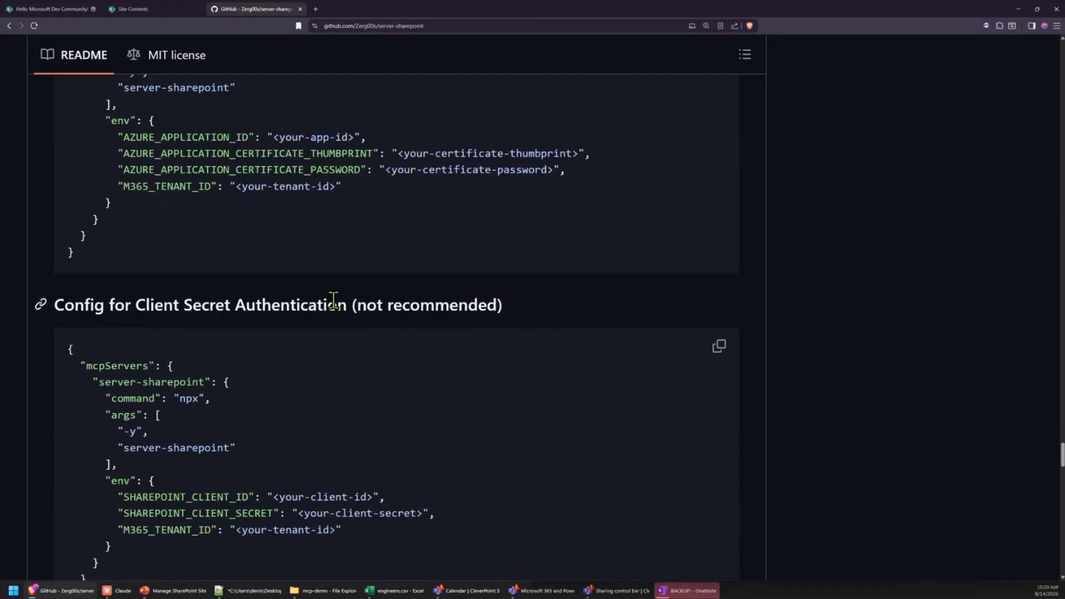
scroll(329, 266, "down", 3)
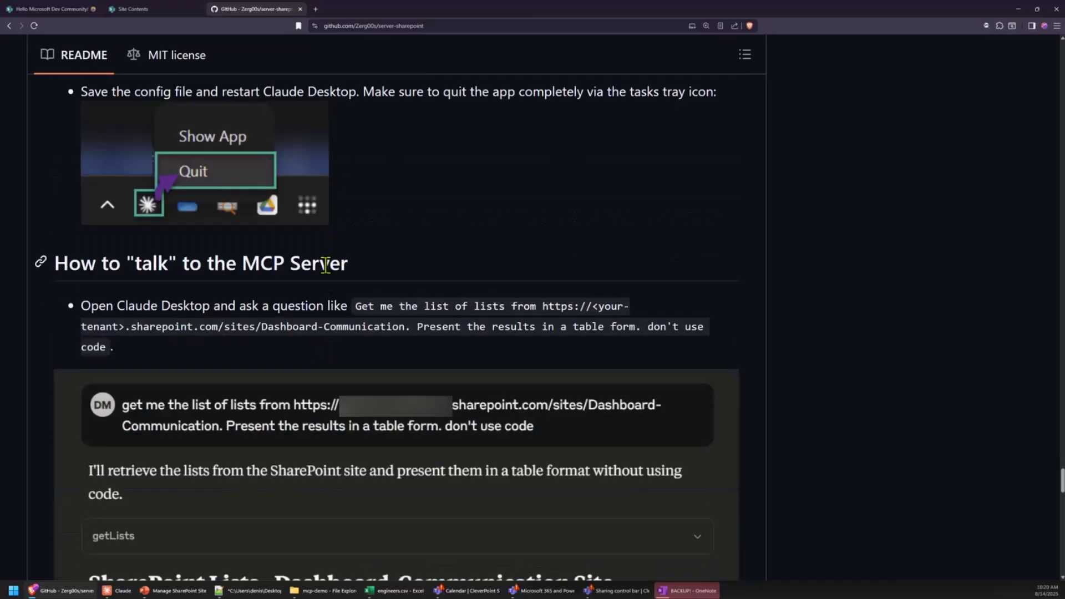
scroll(326, 265, "down", 10)
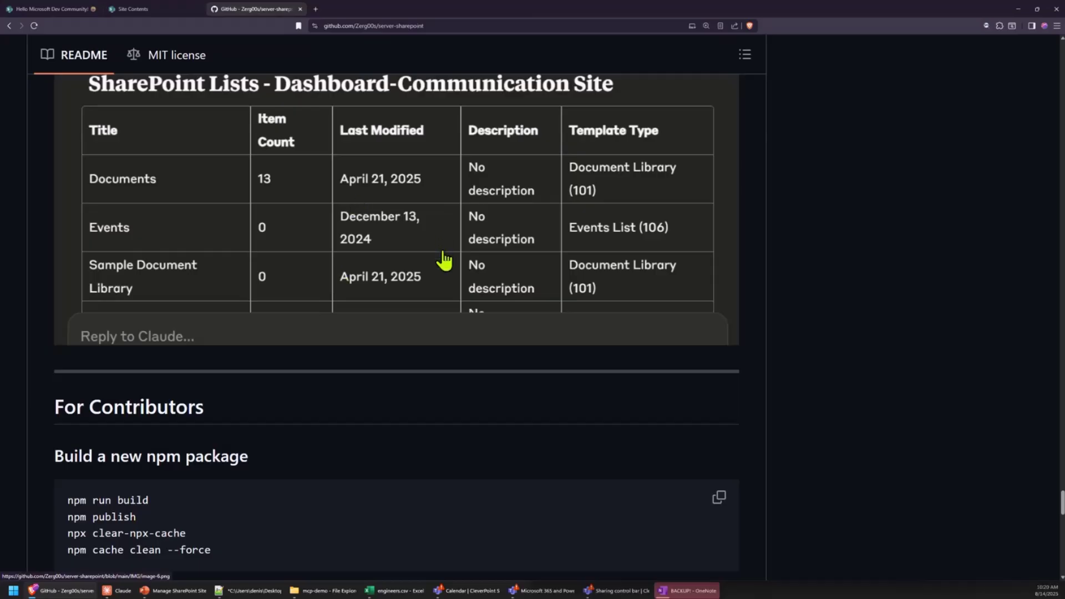
scroll(428, 253, "down", 7)
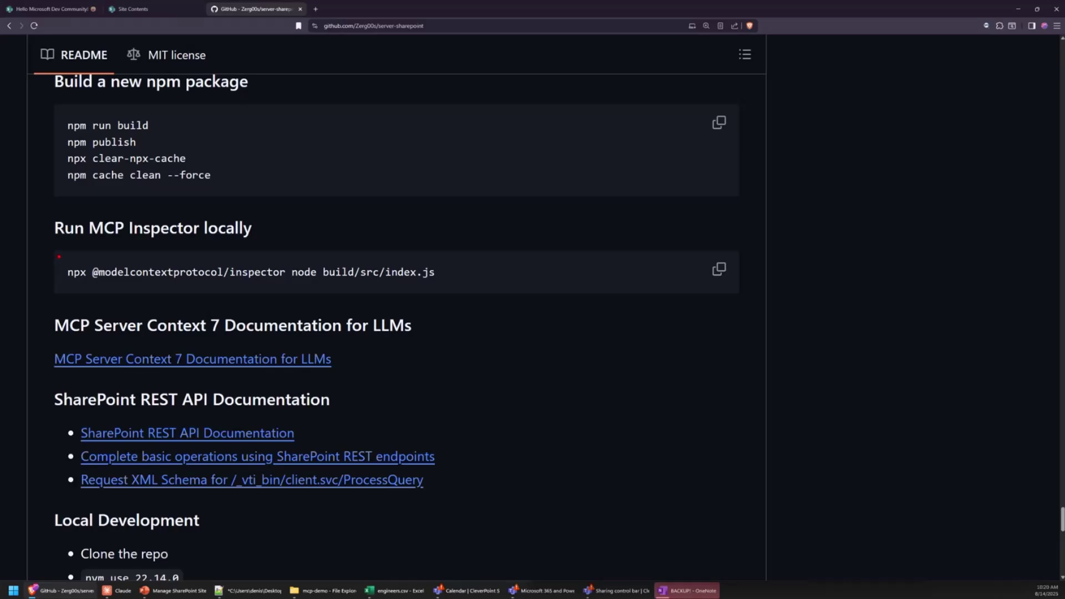
scroll(59, 254, "down", 10)
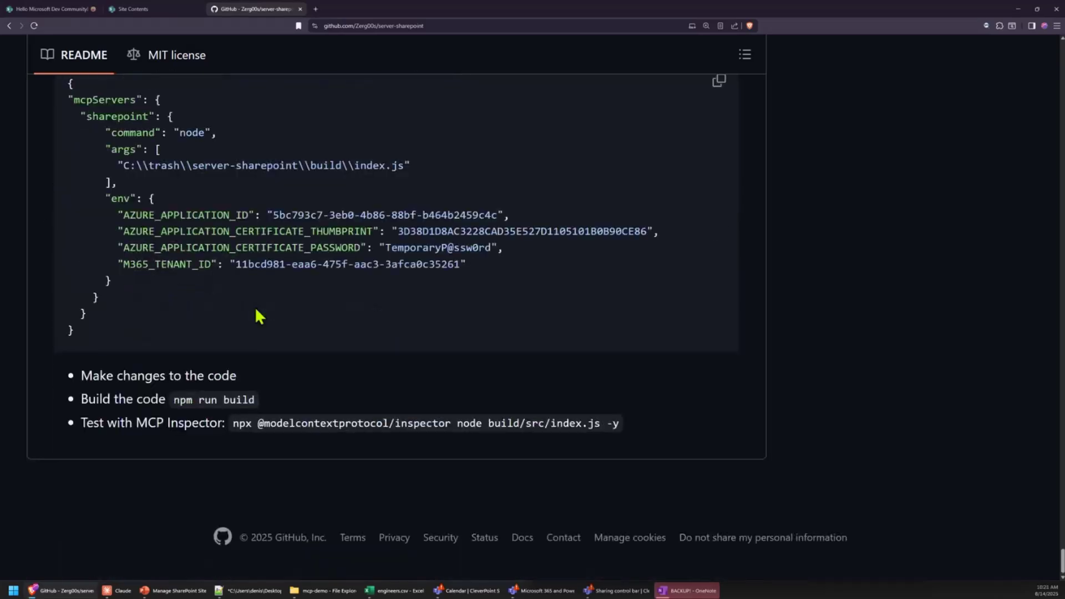
scroll(240, 290, "up", 20)
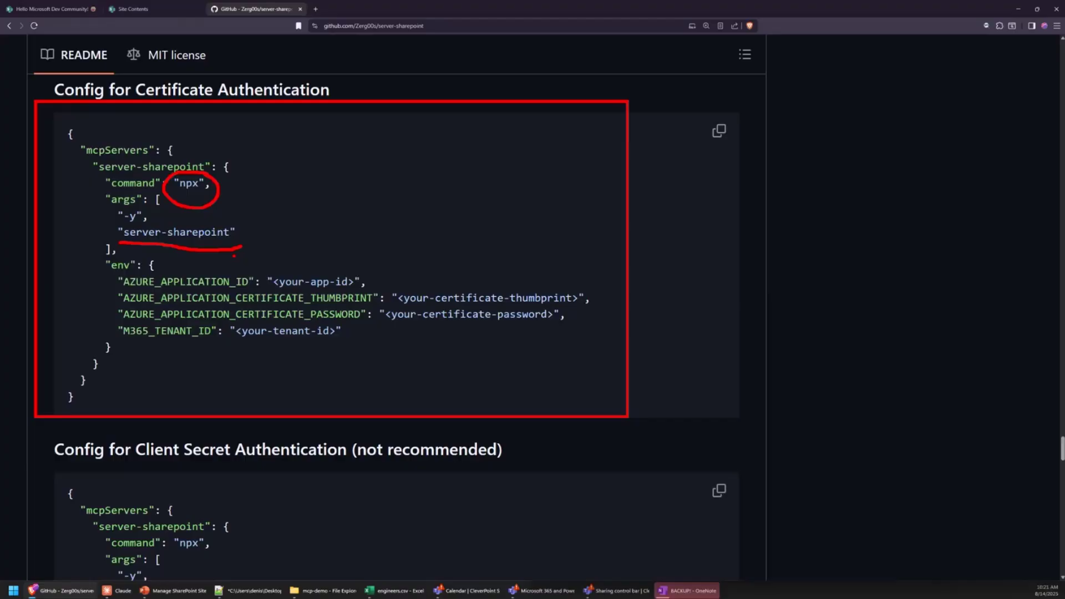
key("Escape")
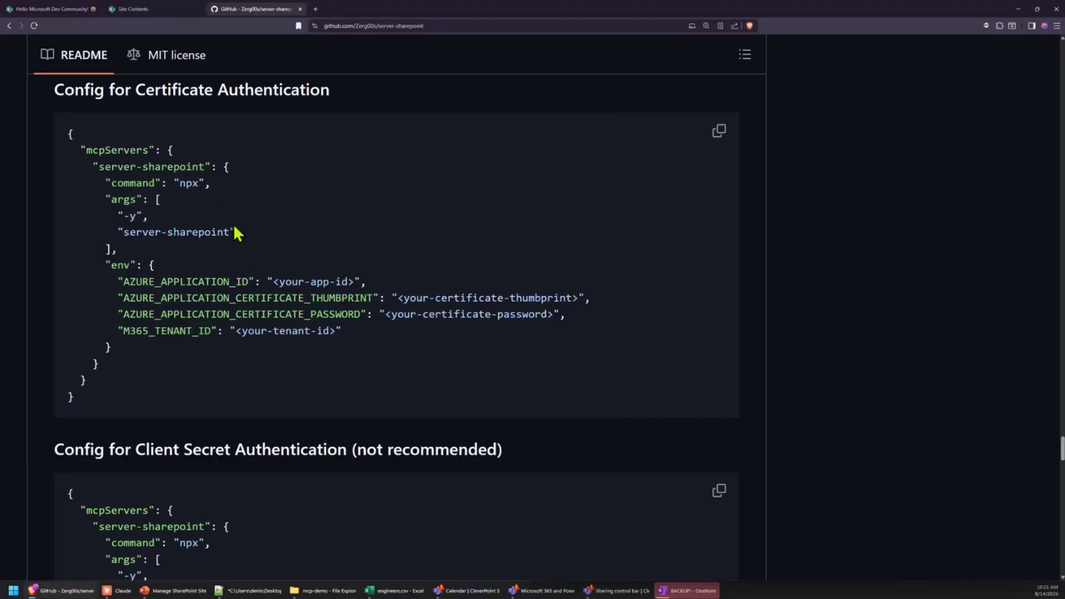
Return to the SharePoint site contents and place the browser side by side with Claude.
left_click(124, 11)
key("super+Left")
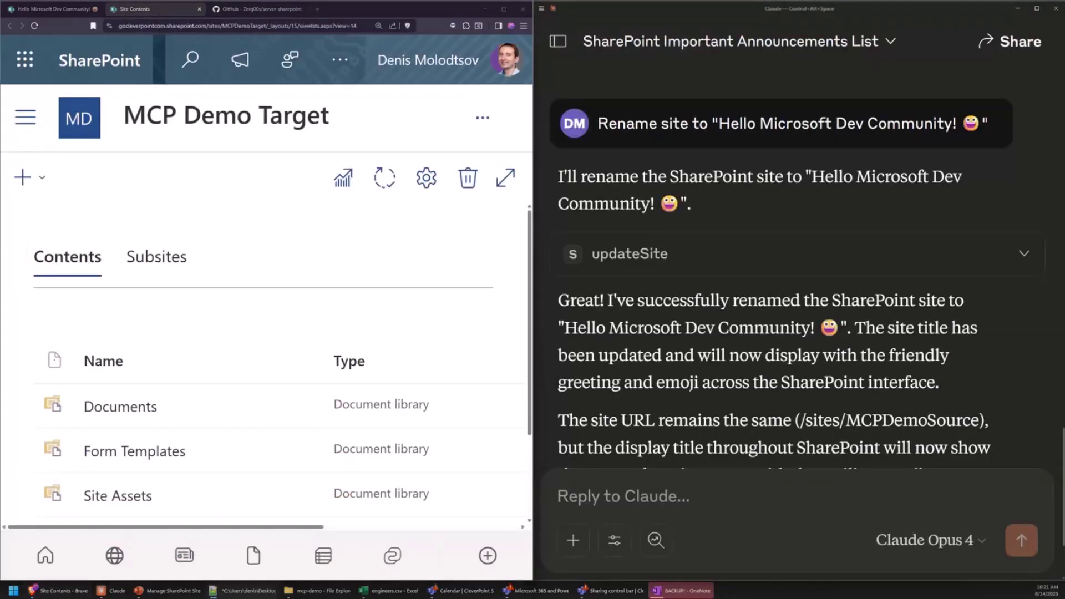
scroll(654, 463, "down", 3)
Have Claude add the latest 3 SharePoint roadmap items to a new MCPDemoSource list "Microsoft 365 Roadmap - SharePoint Features", with columns in the default view and 5-15-word descriptions.
left_click(645, 485)
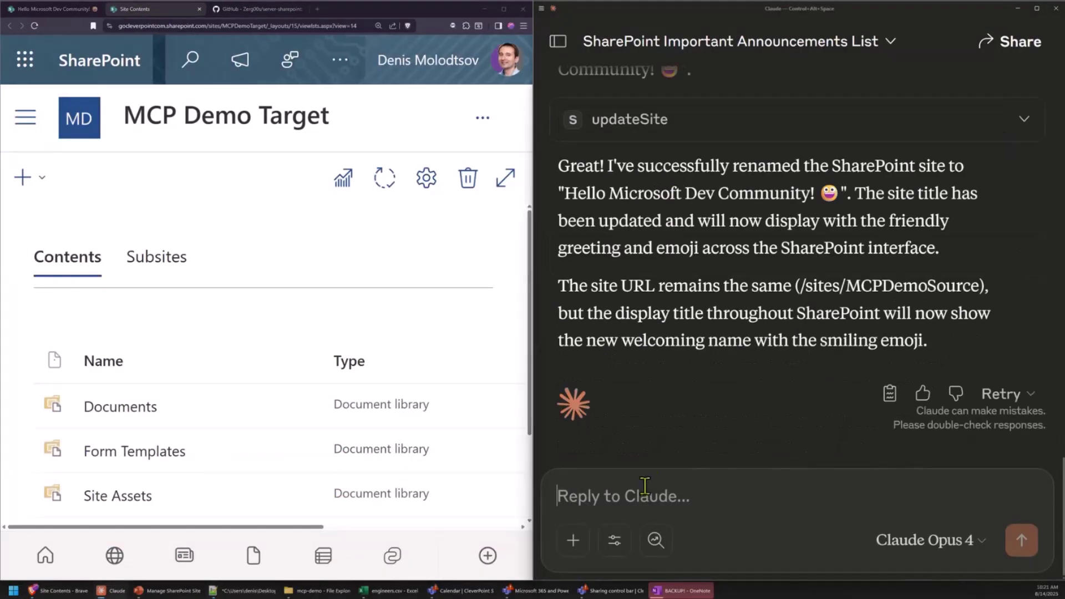
type("Find the latest 3 items from the Microsoft 365 Roadmap (https://www.microsoft.com/en-us/microsoft-365/roadmap) related to SharePoint. Create a SharePoint list \"Microsoft 365 Roadmap - SharePoint Features\" on the \"https://gocleverpointcom.sharepoint.com/sites/MCPDemoSource\" site and push these items to the list. Create columns as needed and make sure to include them on the default view. Shorten description to the first 5-15 words.")
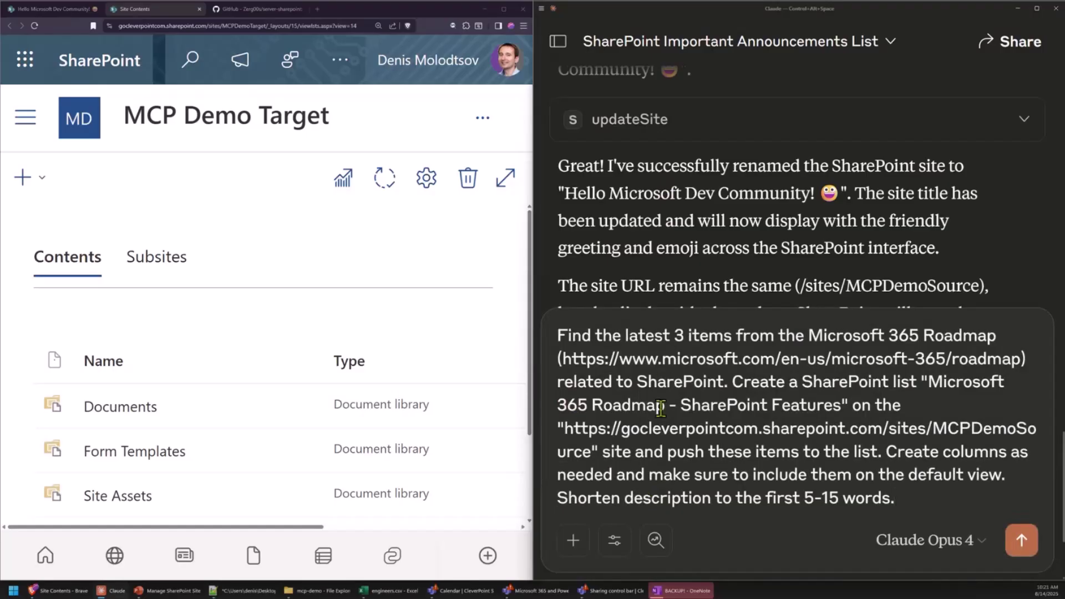
left_click(1021, 539)
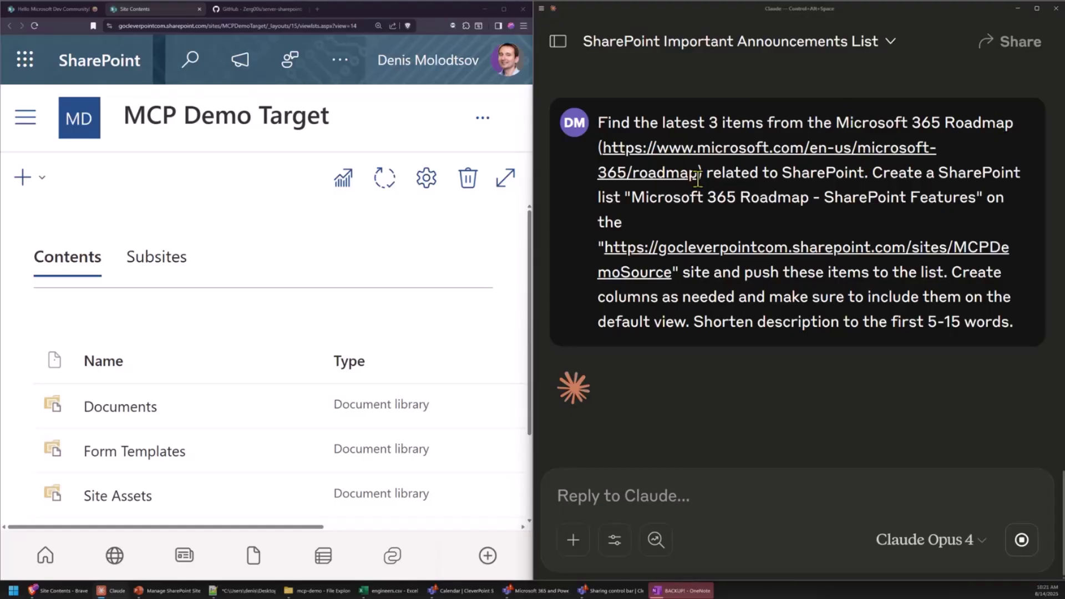
Go over the sent prompt, highlighting the SharePoint topic, the list name and the instruction to shorten descriptions.
double_click(819, 176)
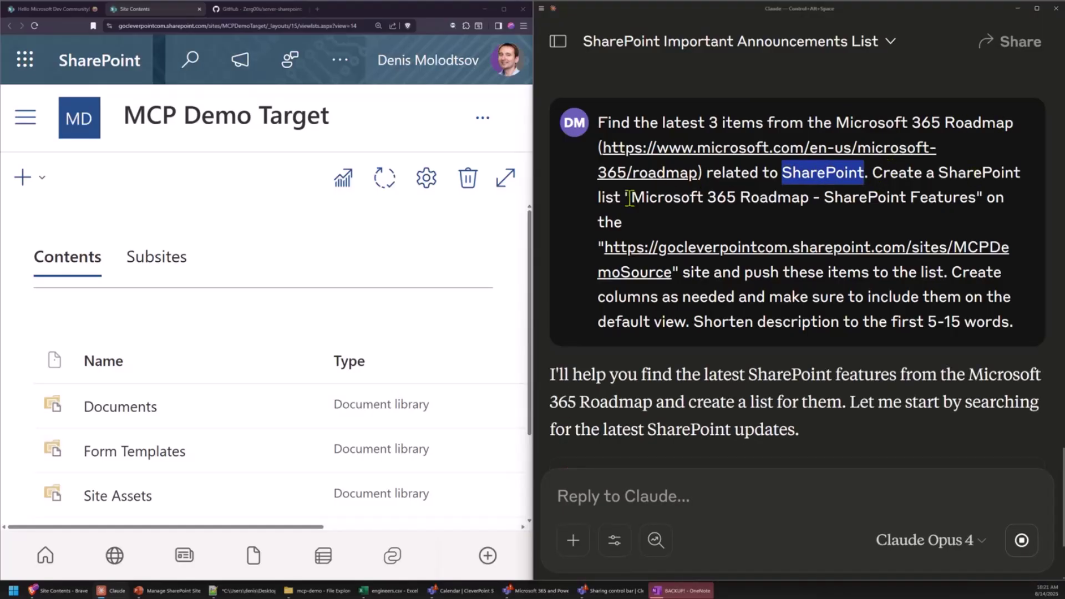
left_click_drag(632, 197, 986, 199)
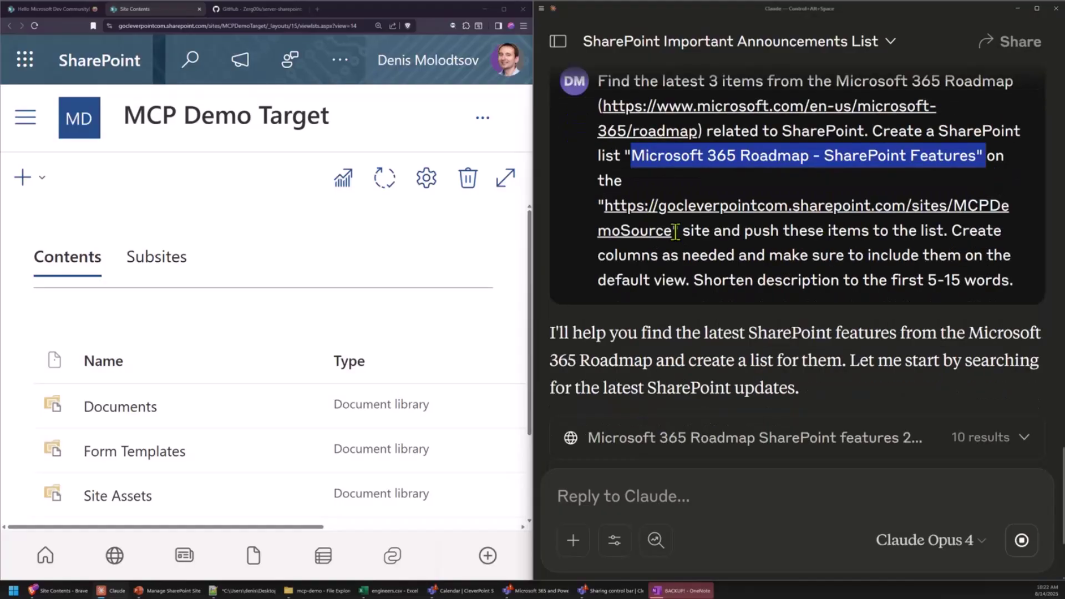
left_click_drag(773, 194, 951, 188)
left_click(713, 222)
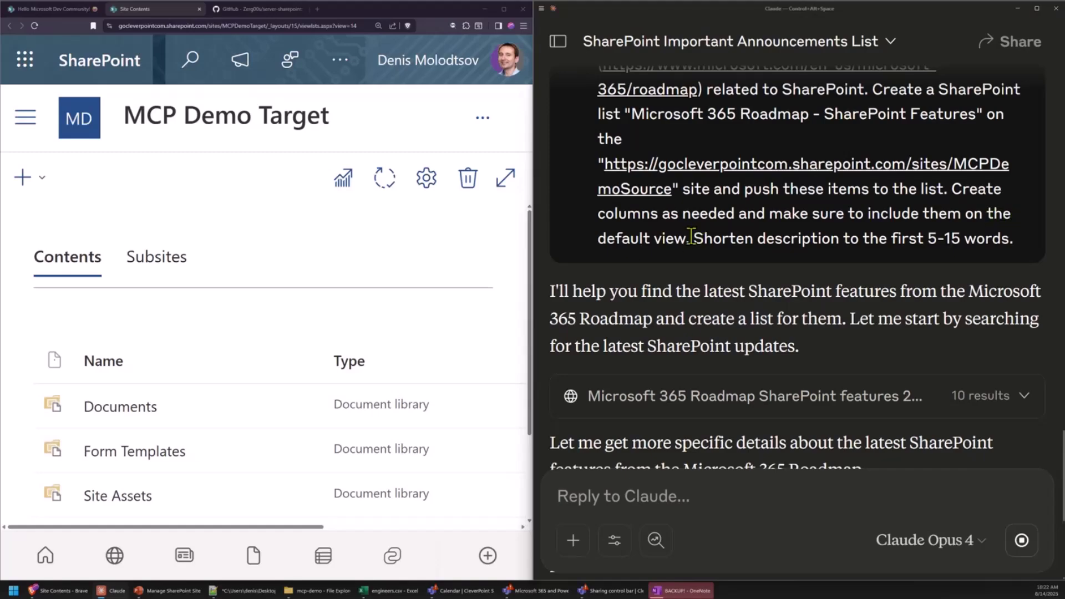
left_click_drag(703, 238, 1018, 245)
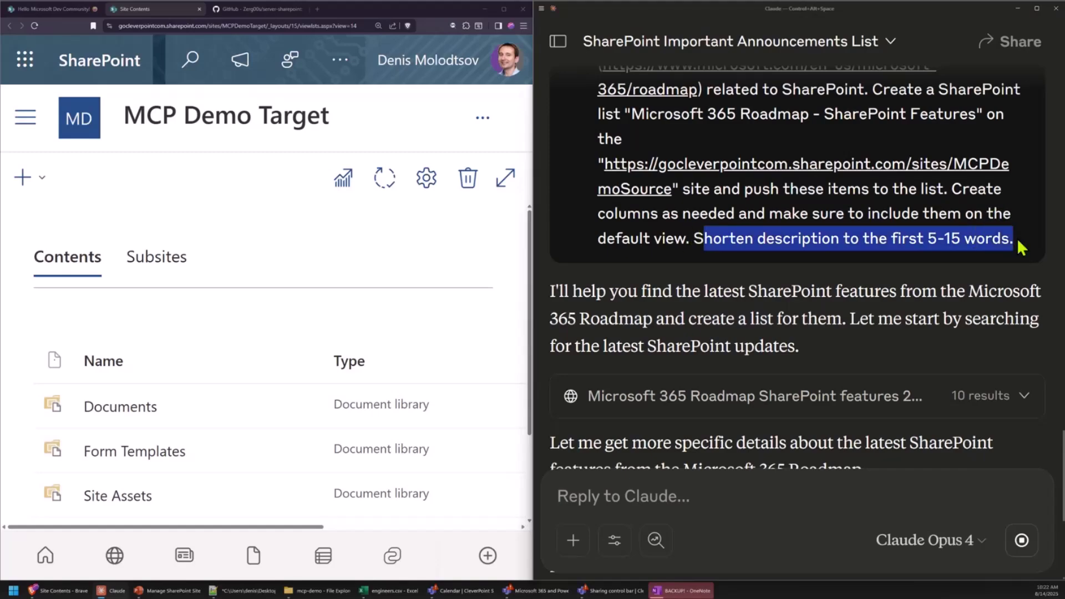
left_click(966, 263)
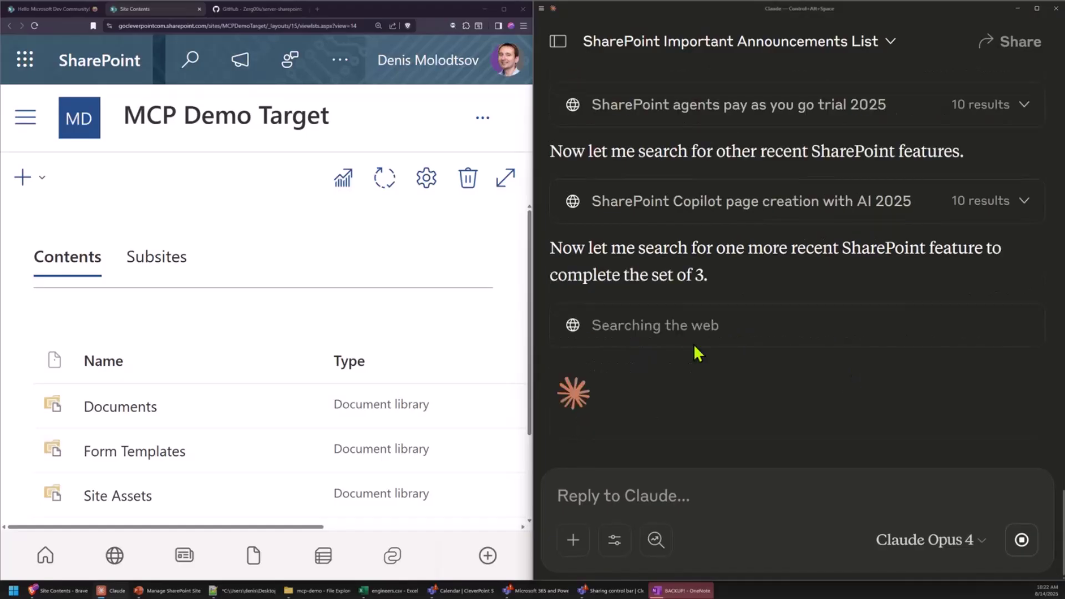
Look through the MCP Demo Target site's contents and reload the page.
scroll(244, 316, "down", 2)
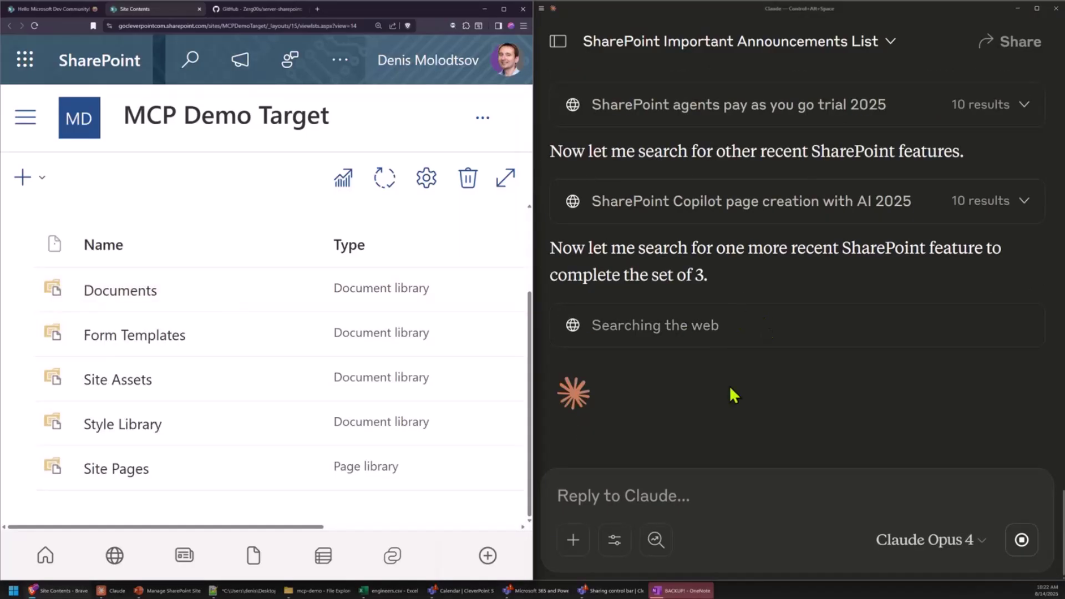
scroll(729, 385, "up", 3)
scroll(730, 401, "up", 1)
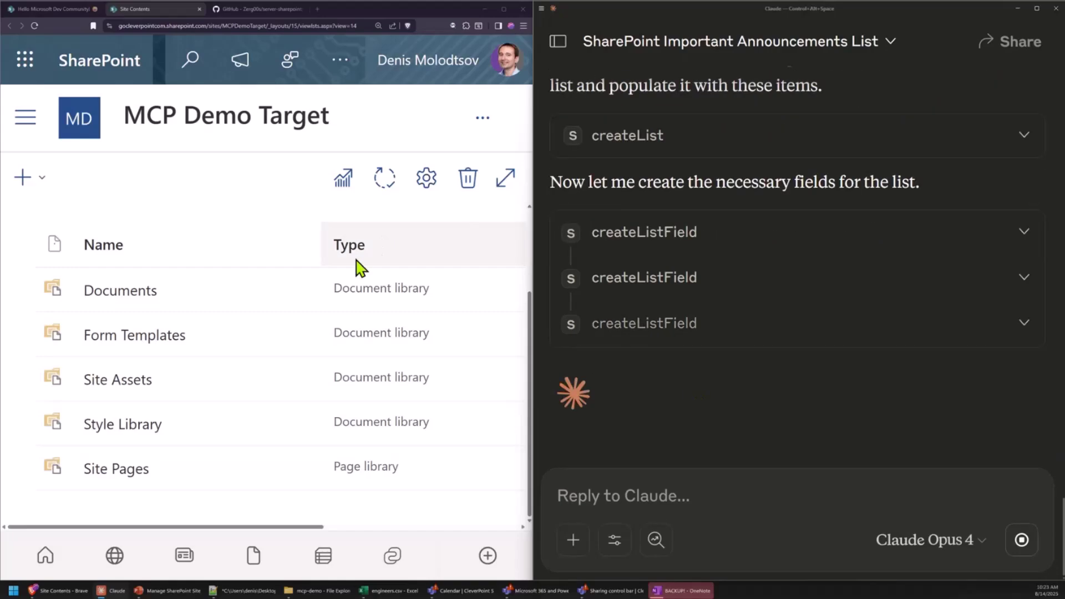
key("F5")
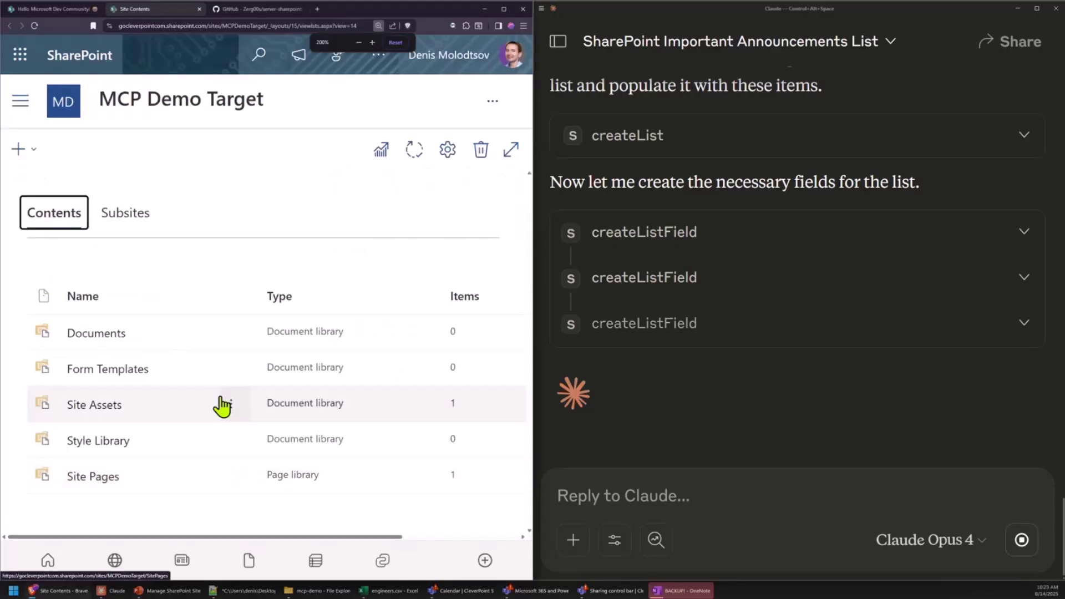
Switch to the Hello Microsoft Dev Community site, reload it and open its site contents.
key("ctrl+shift+Tab")
key("F5")
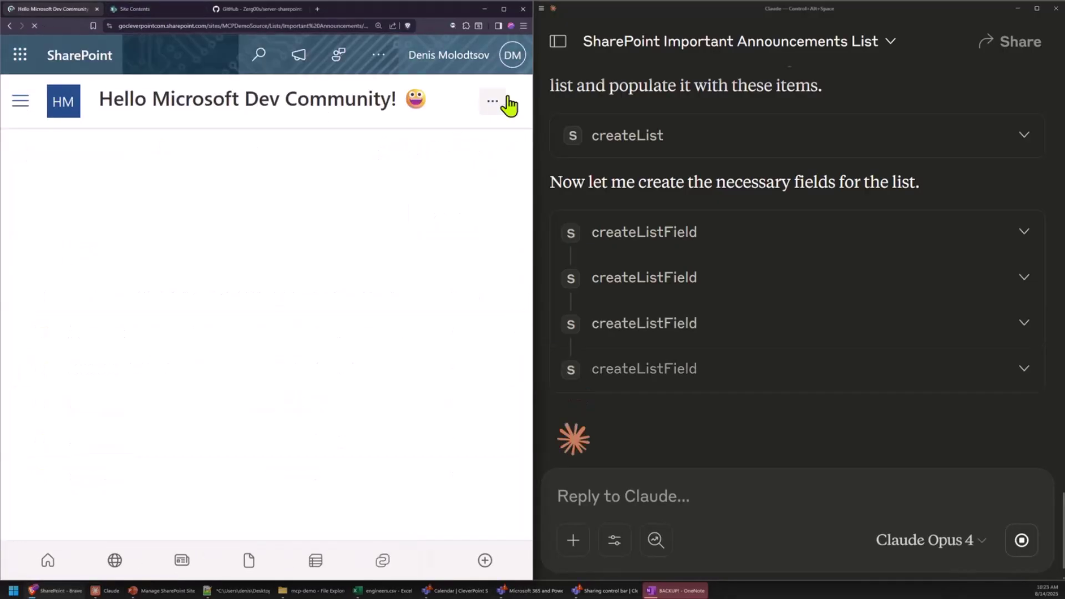
left_click(378, 55)
key("ctrl+minus")
key("ctrl+minus")
key("ctrl+minus")
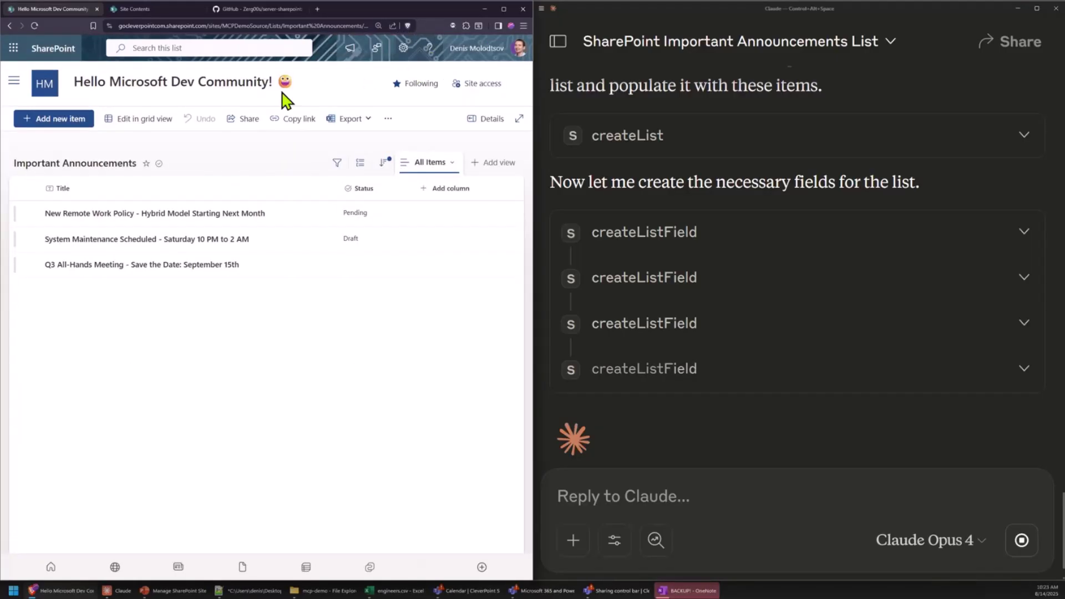
left_click(14, 81)
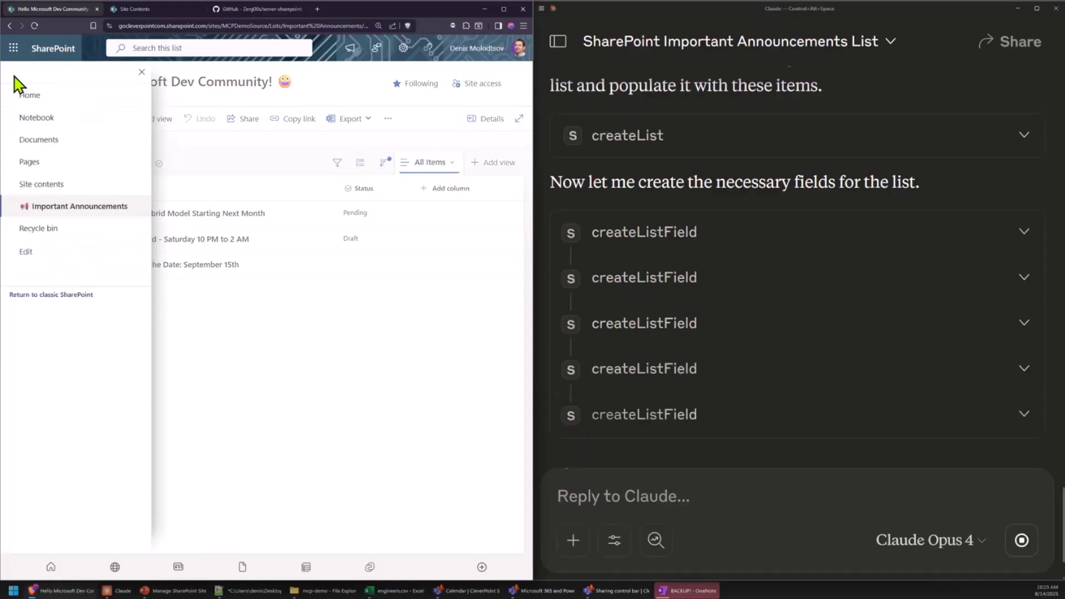
left_click(48, 185)
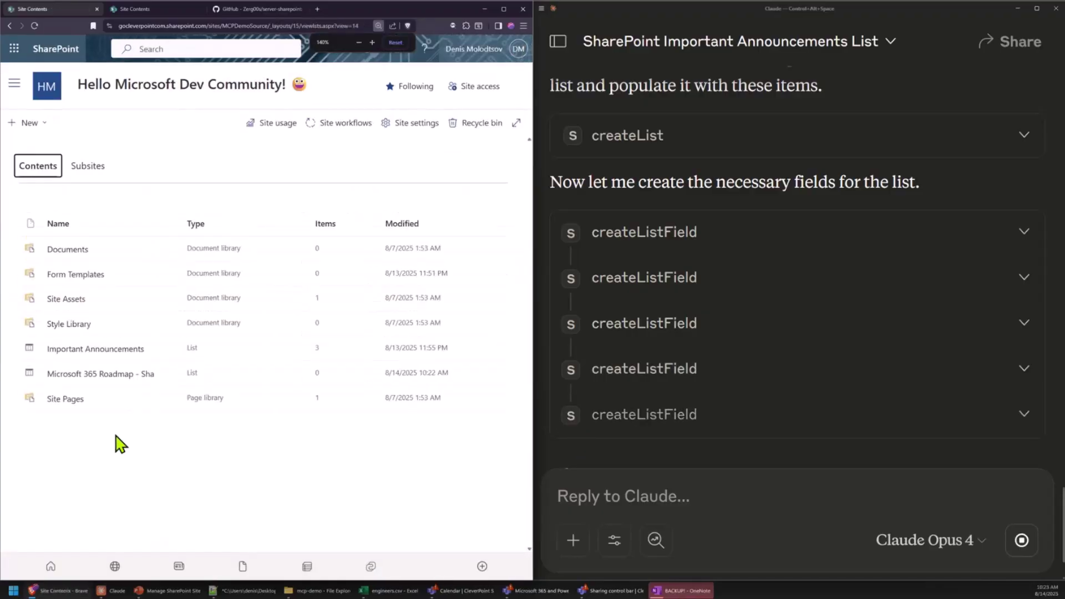
key("ctrl+plus")
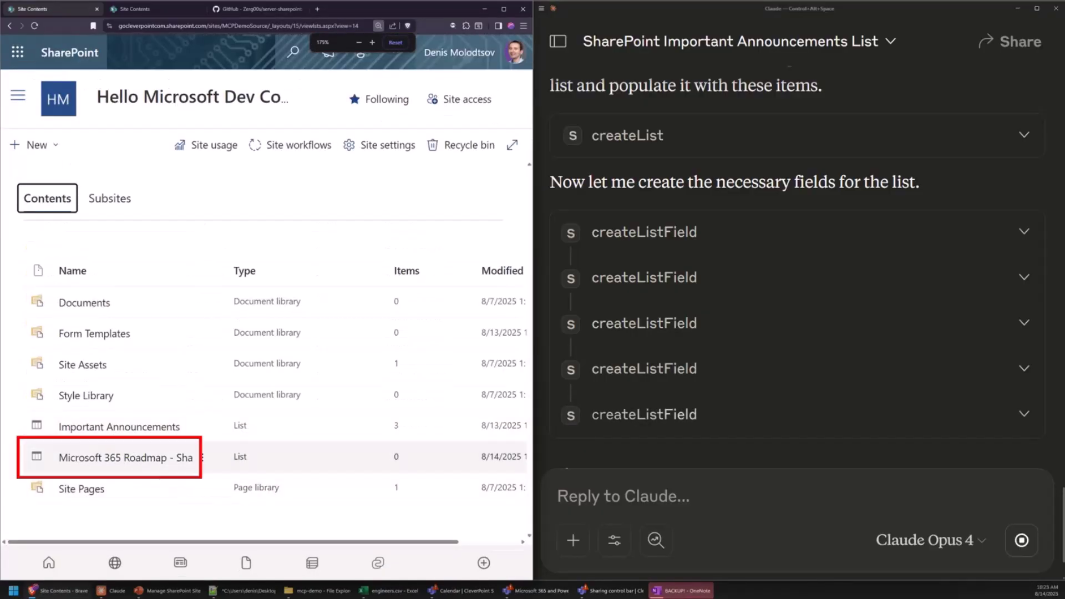
Open the Microsoft 365 Roadmap list and check its fields in a new item form without saving an item.
left_click(139, 460)
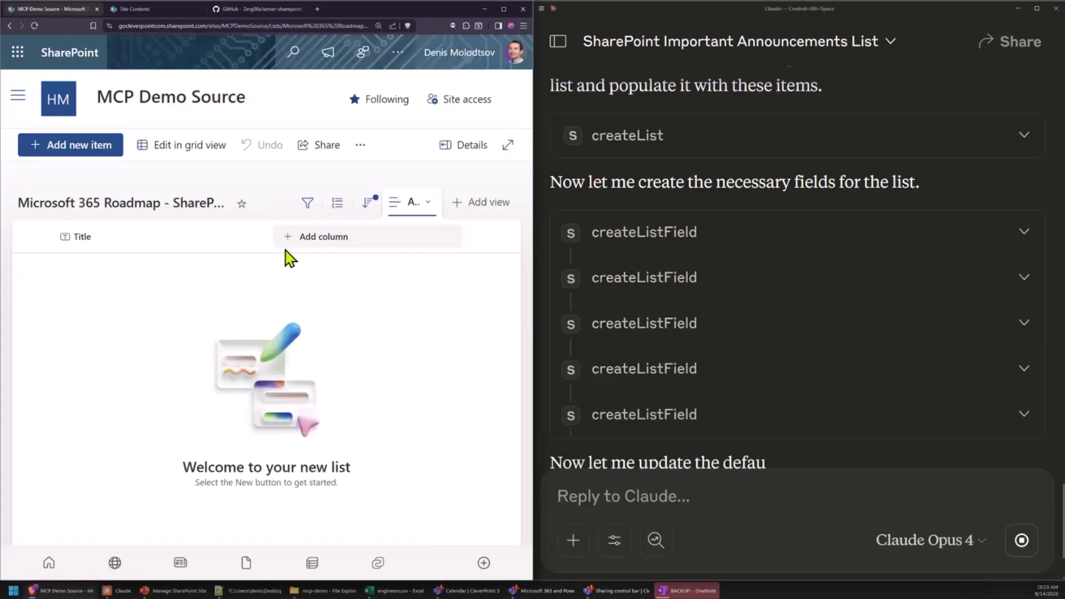
key("F5")
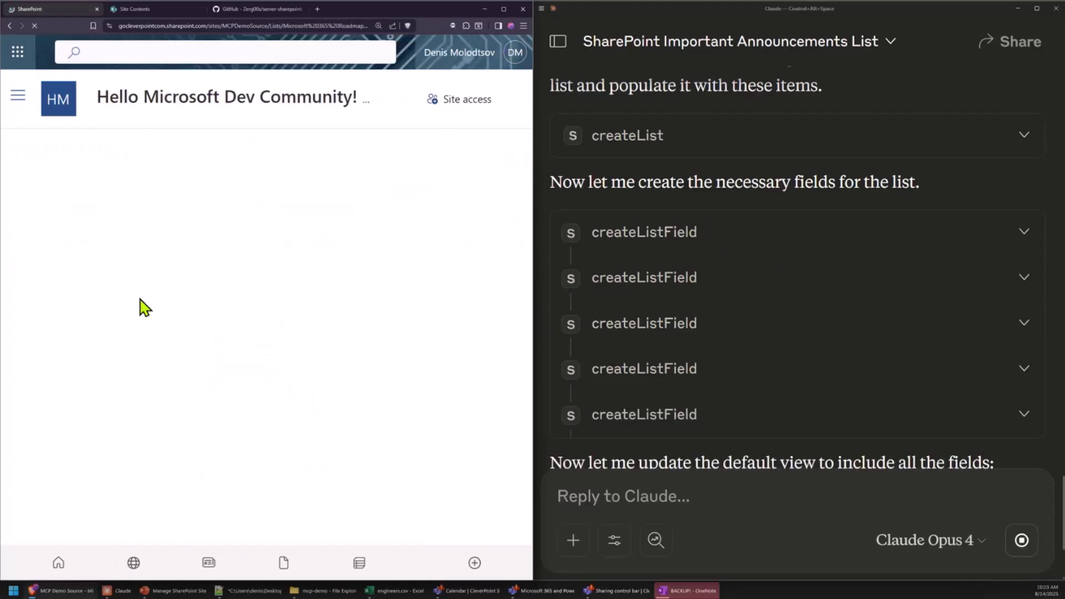
left_click(80, 146)
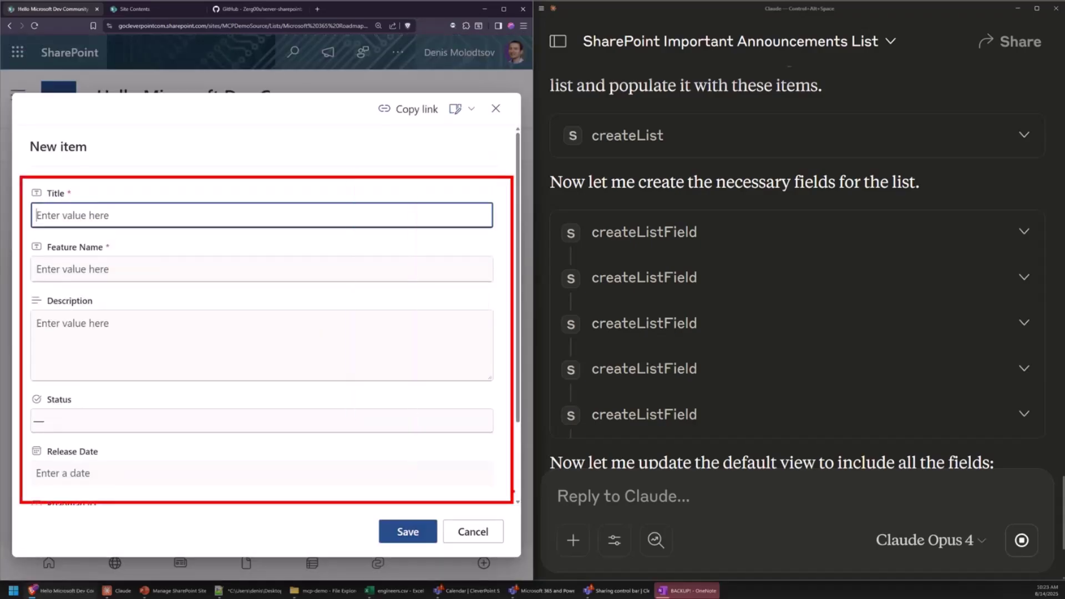
scroll(254, 340, "down", 2)
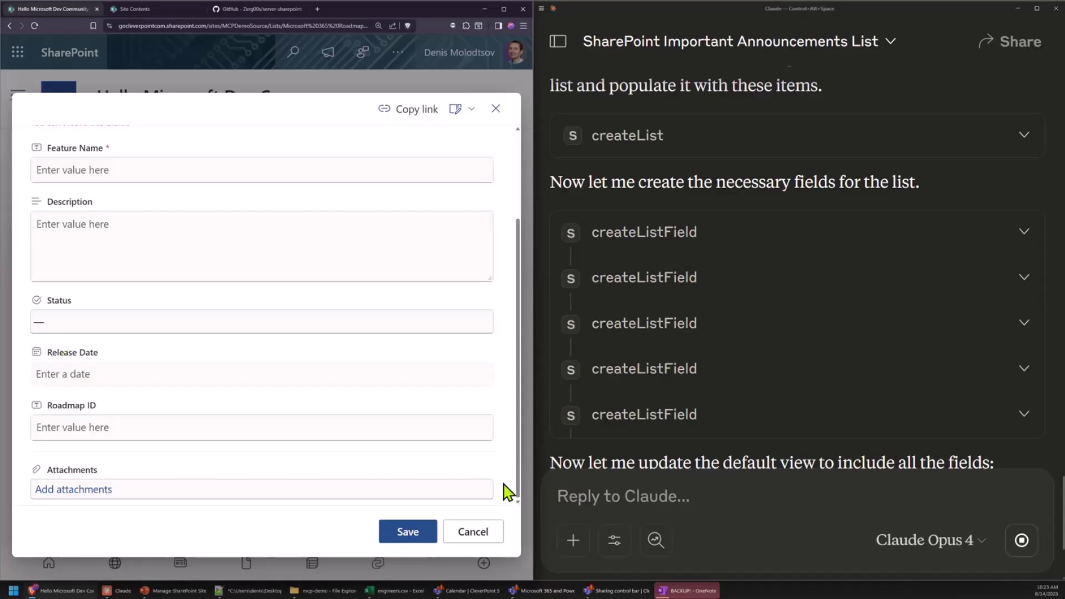
left_click(471, 531)
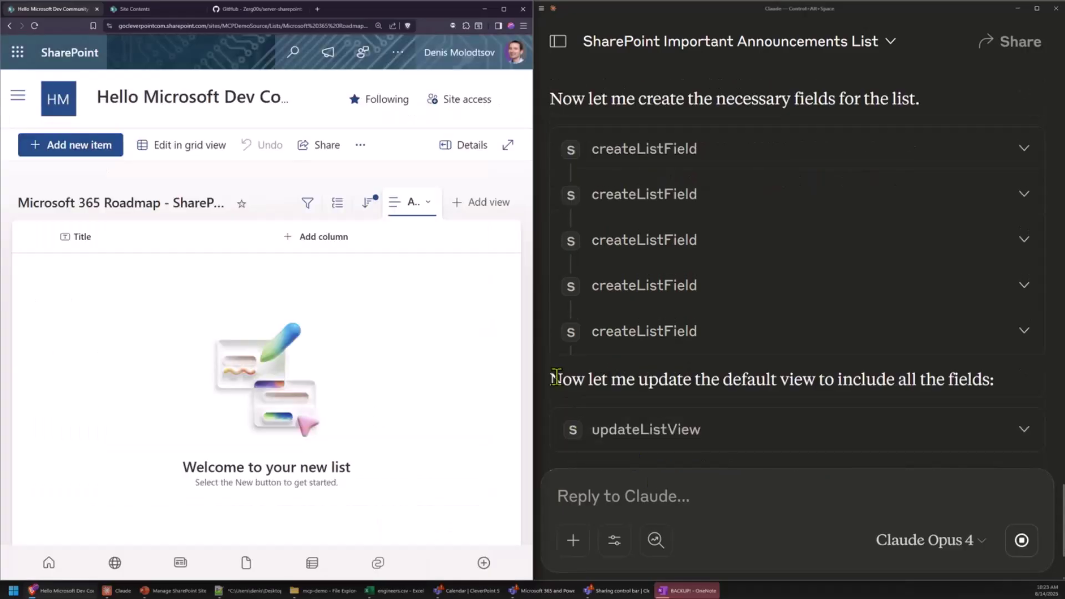
Reload the Microsoft 365 Roadmap list and narrow its Title column to fit more columns in view.
left_click_drag(551, 380, 997, 382)
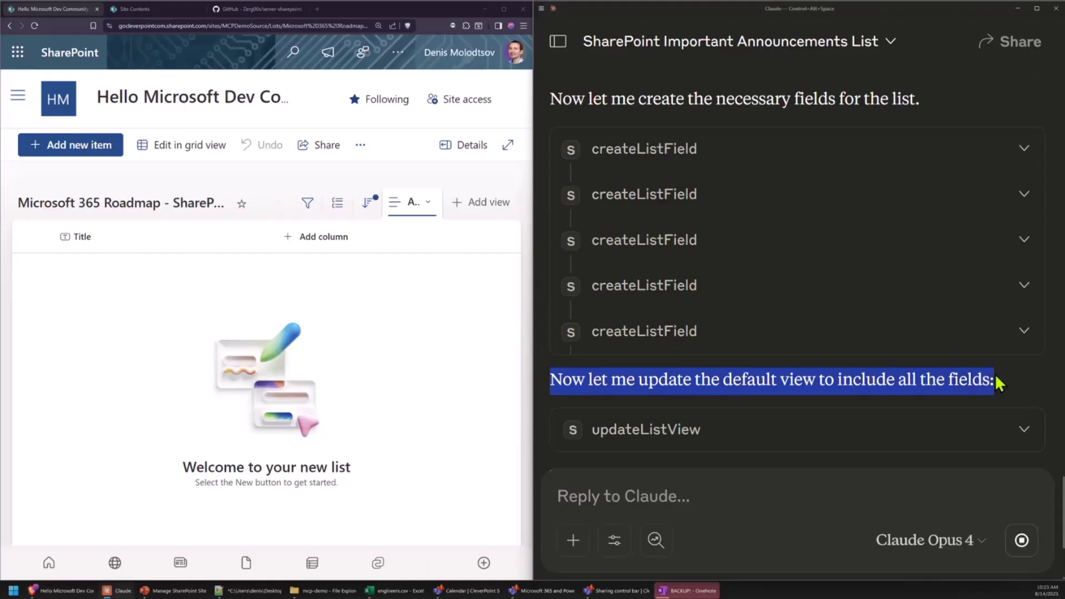
left_click(416, 316)
key("F5")
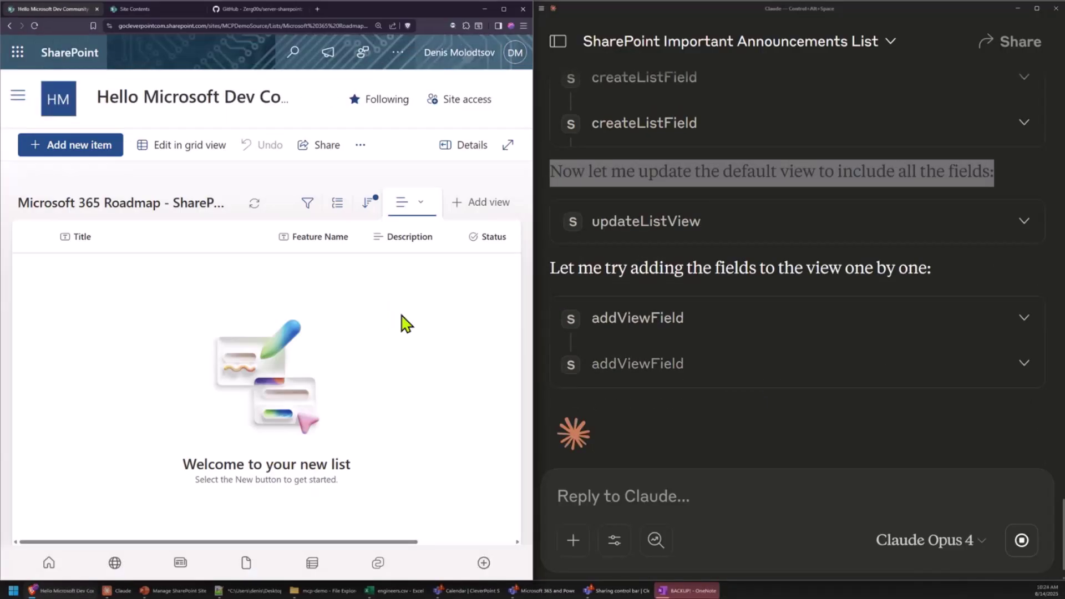
left_click_drag(271, 240, 190, 249)
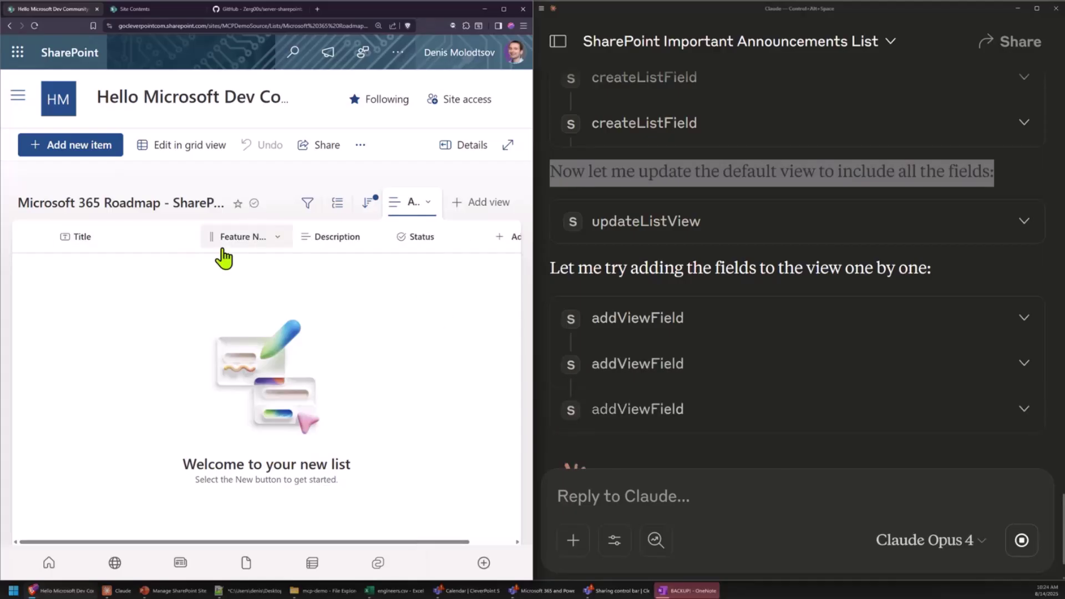
Expand the latest addViewField call in Claude's response and examine its request.
scroll(743, 367, "down", 2)
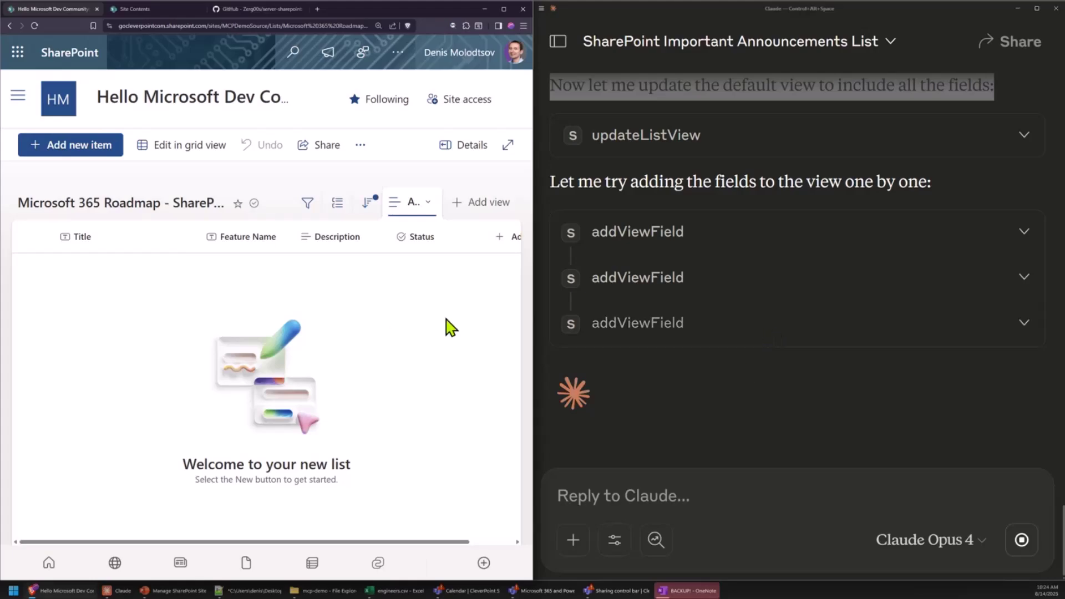
scroll(711, 360, "down", 1)
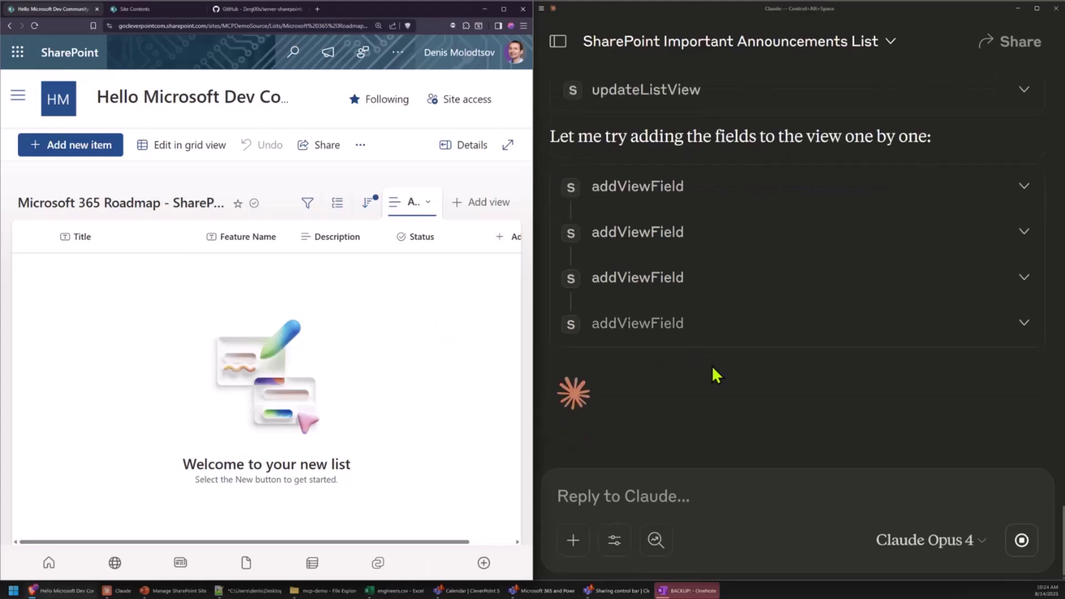
left_click(1019, 322)
scroll(887, 404, "down", 4)
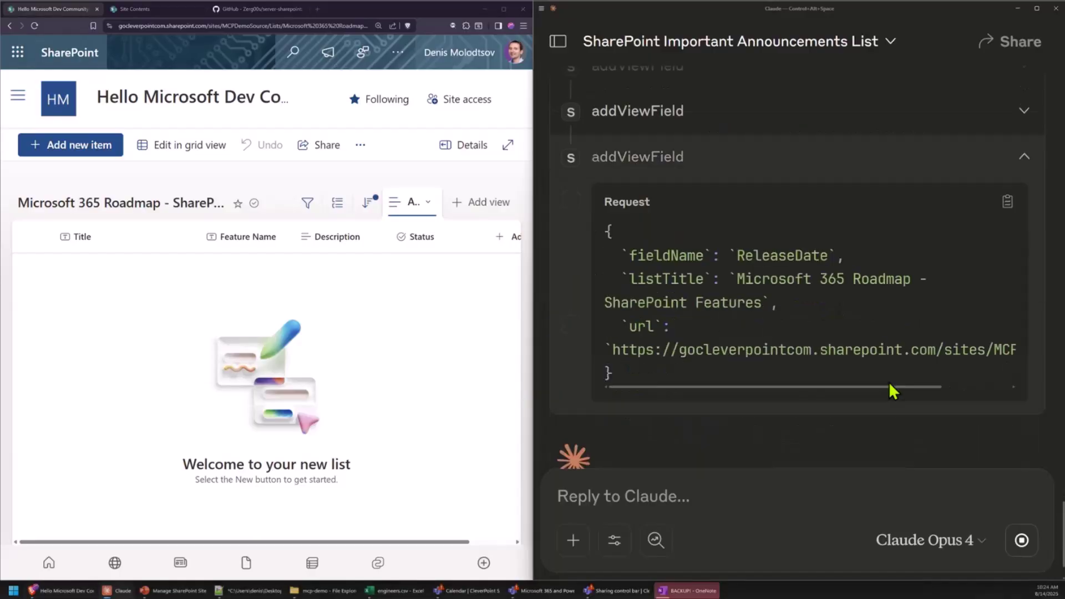
Examine Claude's addViewField requests and reload the Microsoft 365 Roadmap list to check its view columns.
left_click_drag(770, 322, 943, 323)
left_click(714, 378)
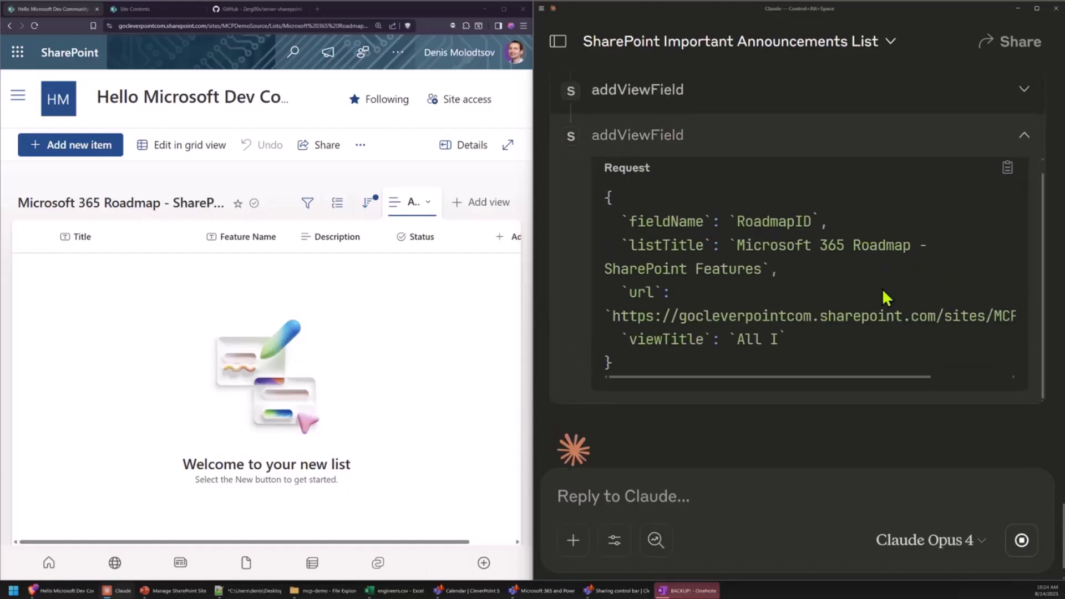
left_click(406, 326)
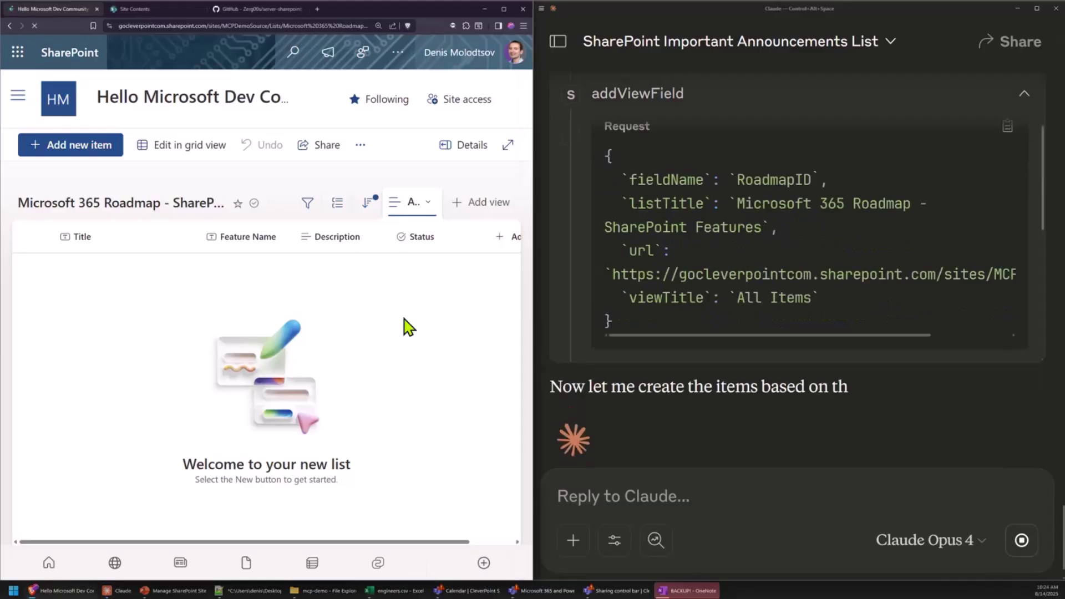
key("F5")
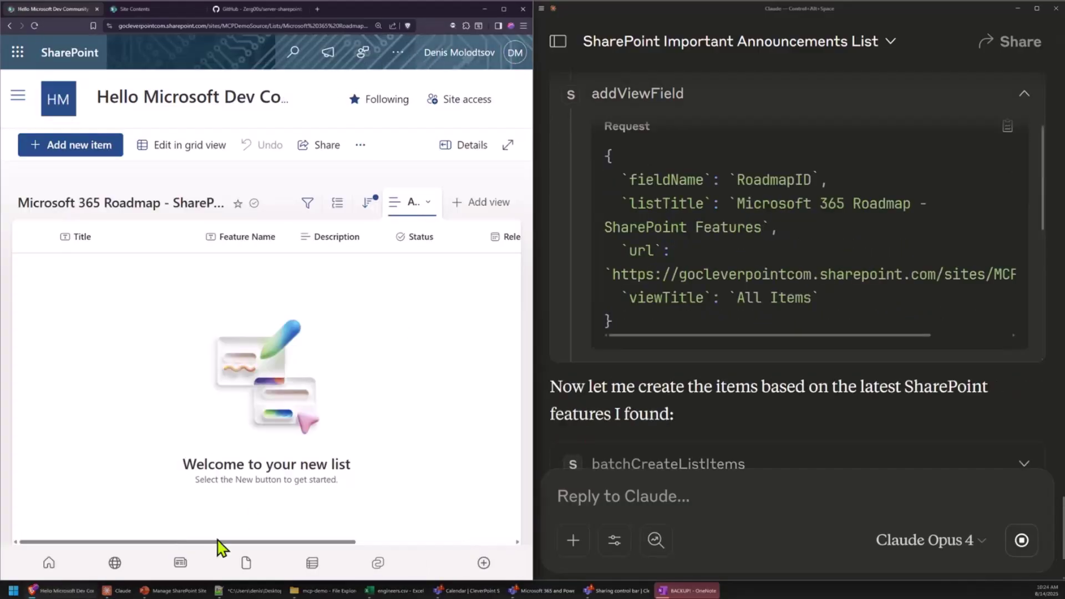
mouse_move(224, 555)
left_mouse_down()
mouse_move(435, 542)
mouse_move(205, 549)
left_mouse_up()
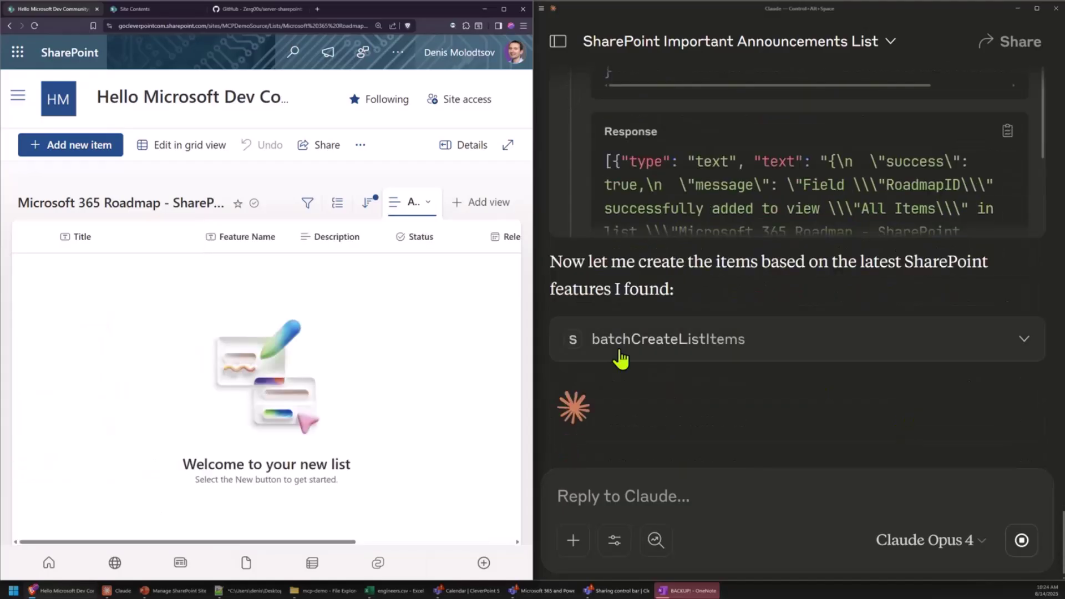
Expand the batchCreateListItems call in Claude's response and read through the items in its request.
left_click(637, 340)
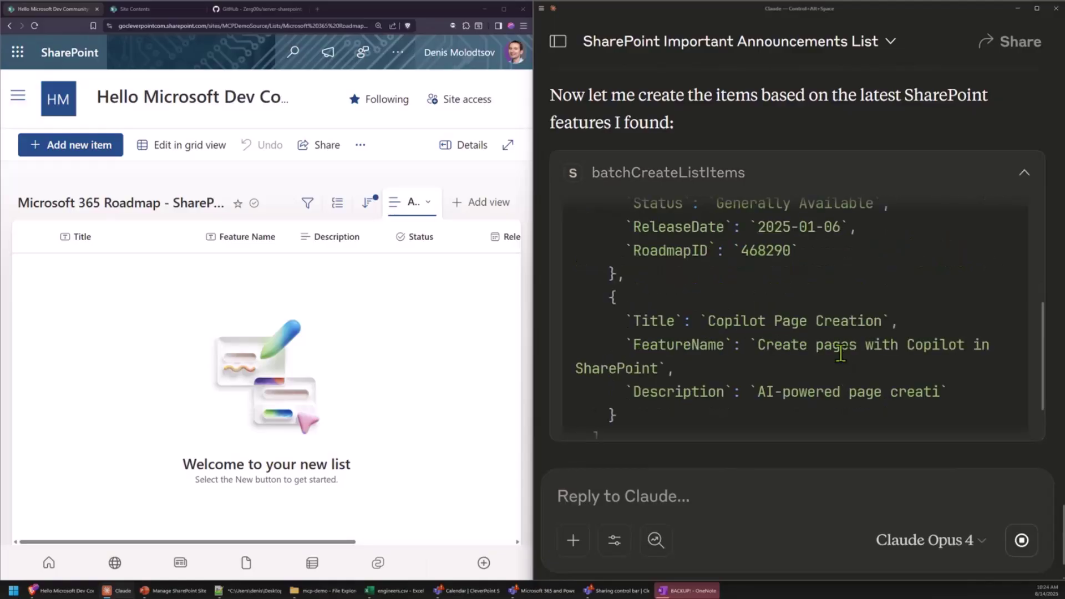
scroll(776, 355, "up", 5)
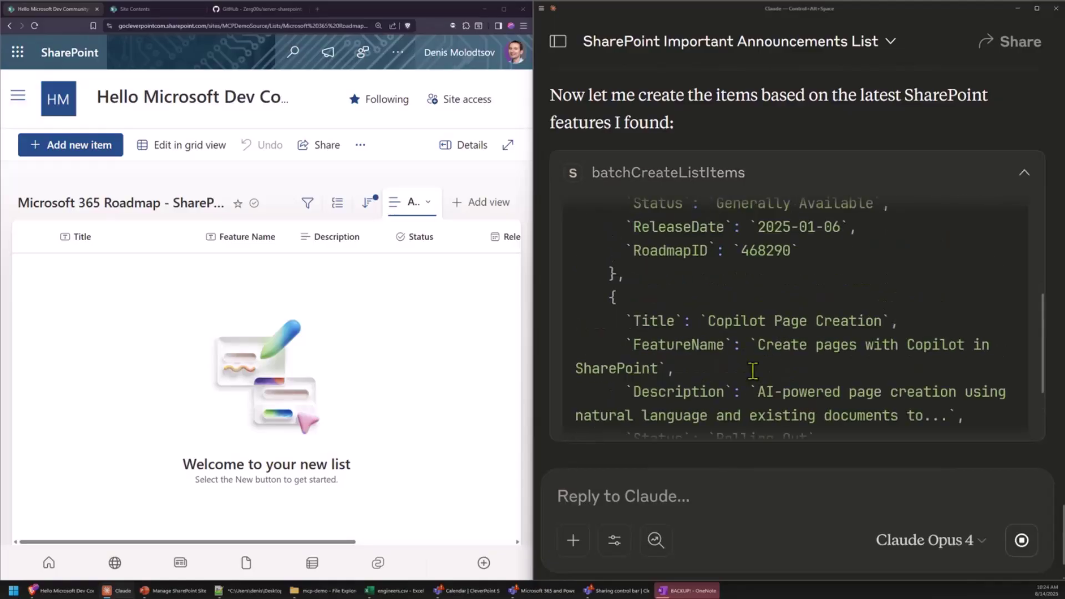
scroll(777, 355, "down", 10)
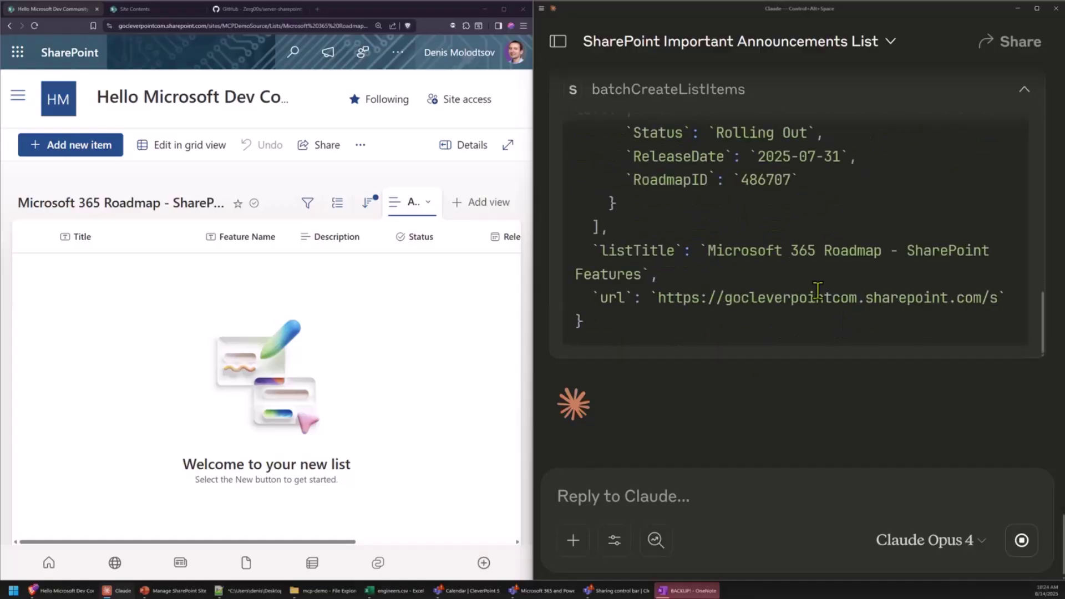
Reload the Microsoft 365 Roadmap list to view its items and widen the browser window slightly.
key("F5")
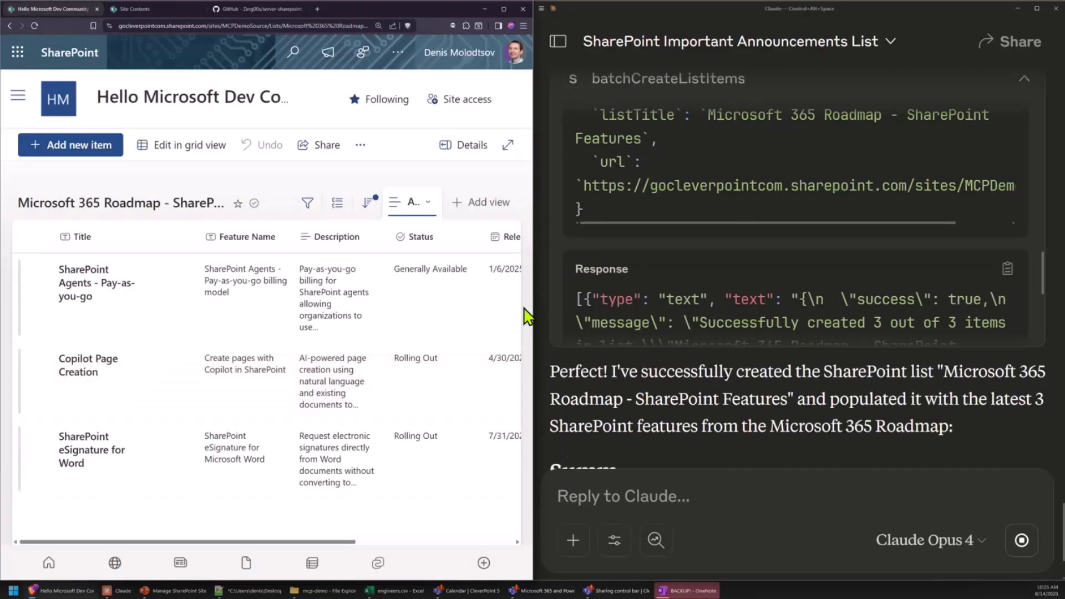
left_click_drag(537, 309, 549, 310)
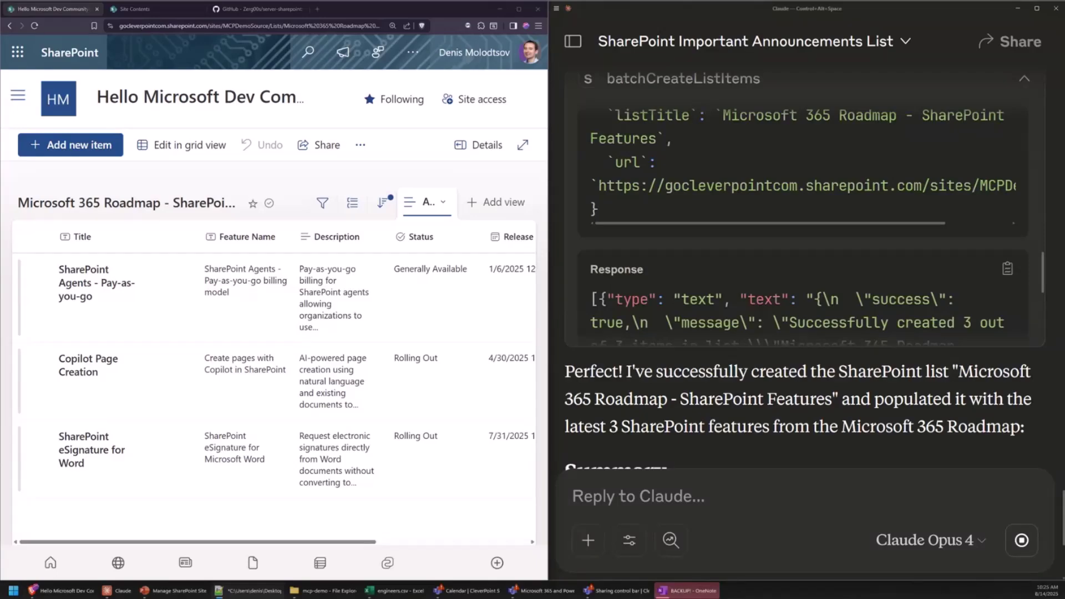
Send Claude the prompt "Now add this list to the Quick navigation with a nice emoji".
type("Now add this list to the Quick navigation with a nice emoji")
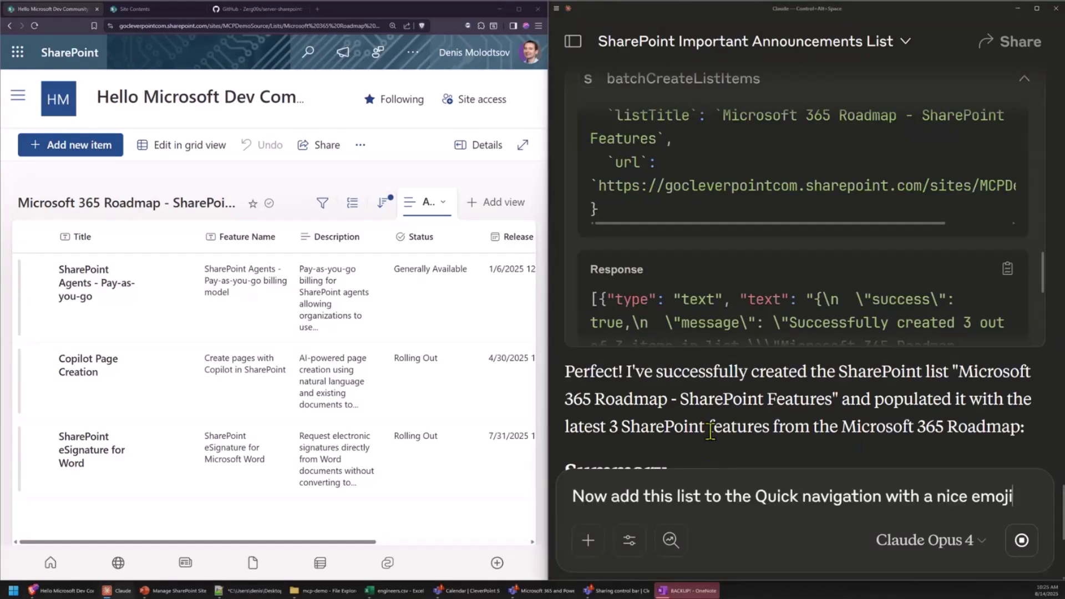
left_click(1021, 539)
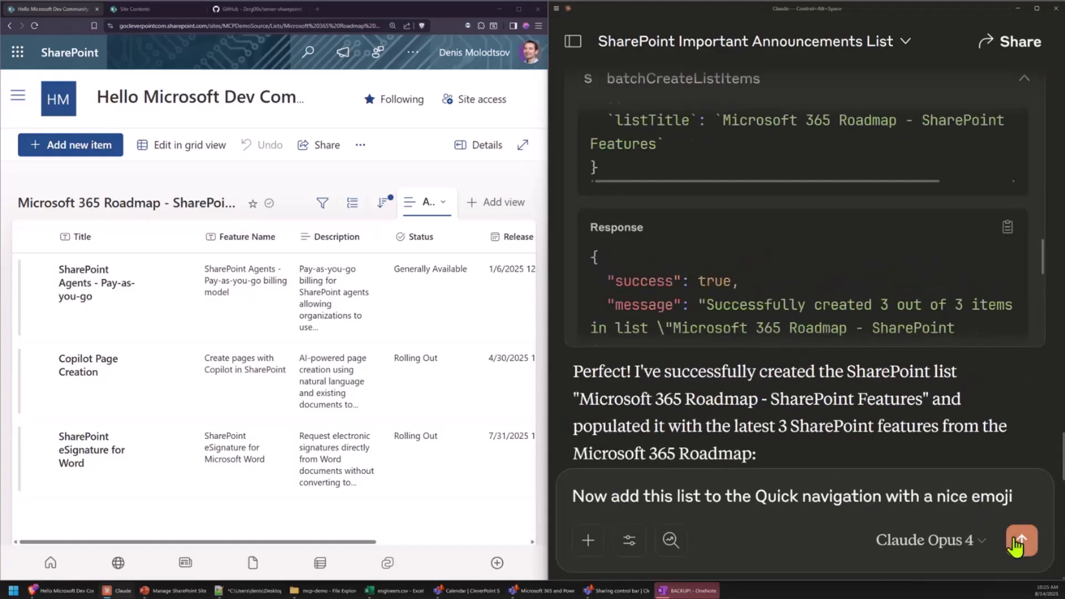
left_click(1021, 540)
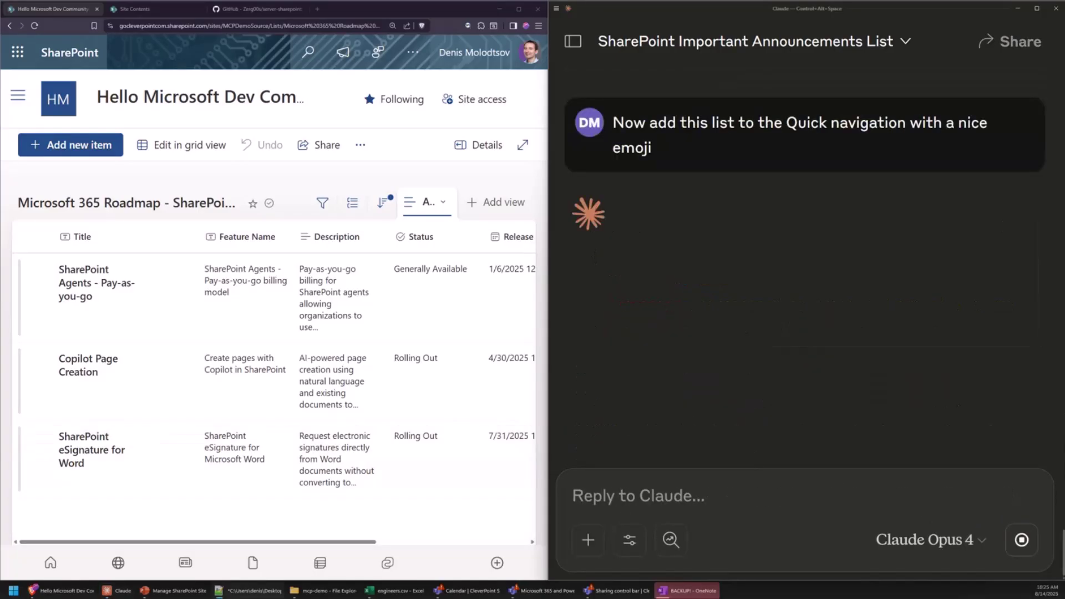
Try to send Claude a prompt to import engineers.csv from the mcp-demo folder to a new SharePoint list.
left_click(732, 494)
type("Import the \"C:\\Users\\denis\\Desktop\\w\\mcp-demo\\engineers.csv\" file to a new SharePoint list")
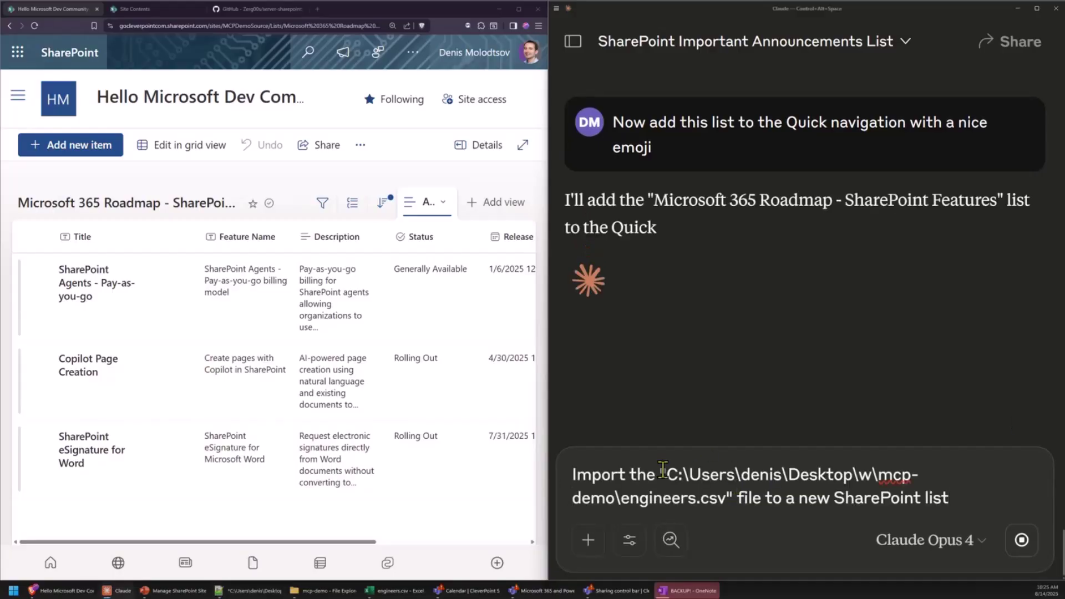
left_click_drag(665, 473, 721, 495)
left_click(735, 497)
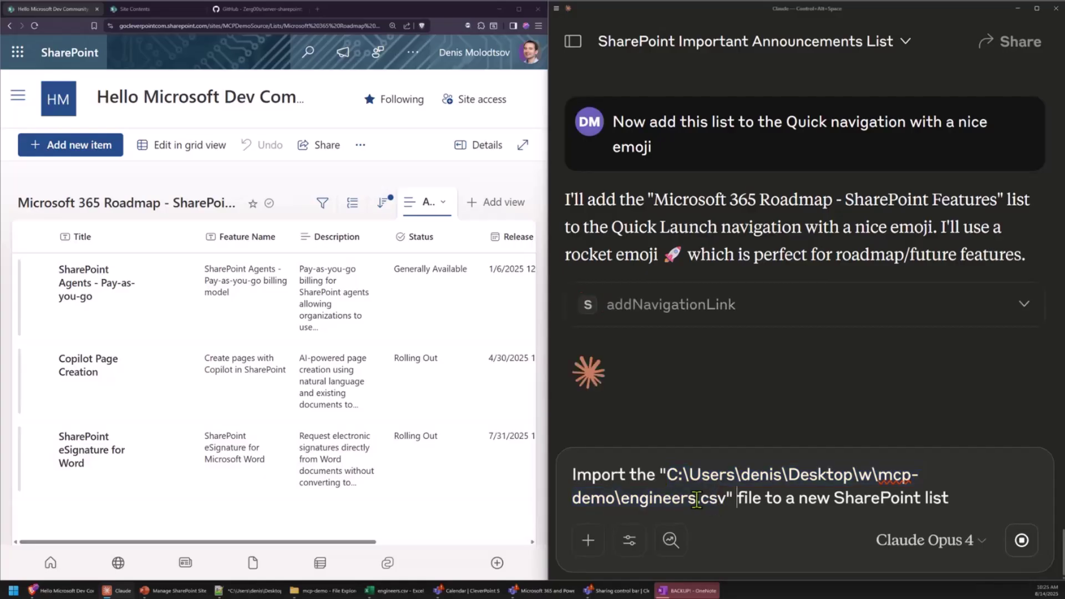
left_click_drag(622, 496, 727, 498)
left_click(960, 498)
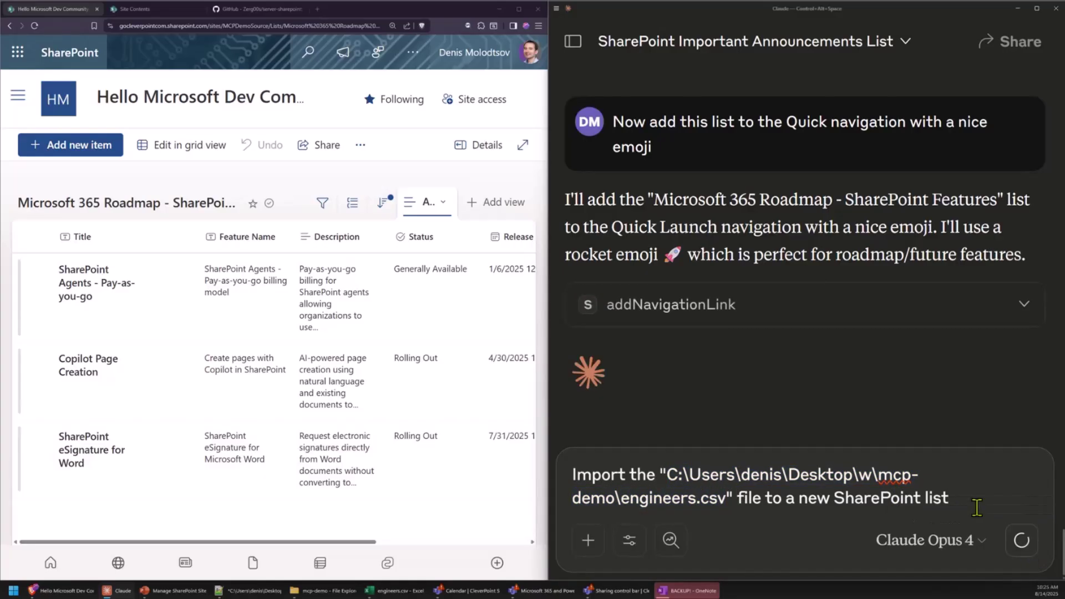
left_click(1021, 540)
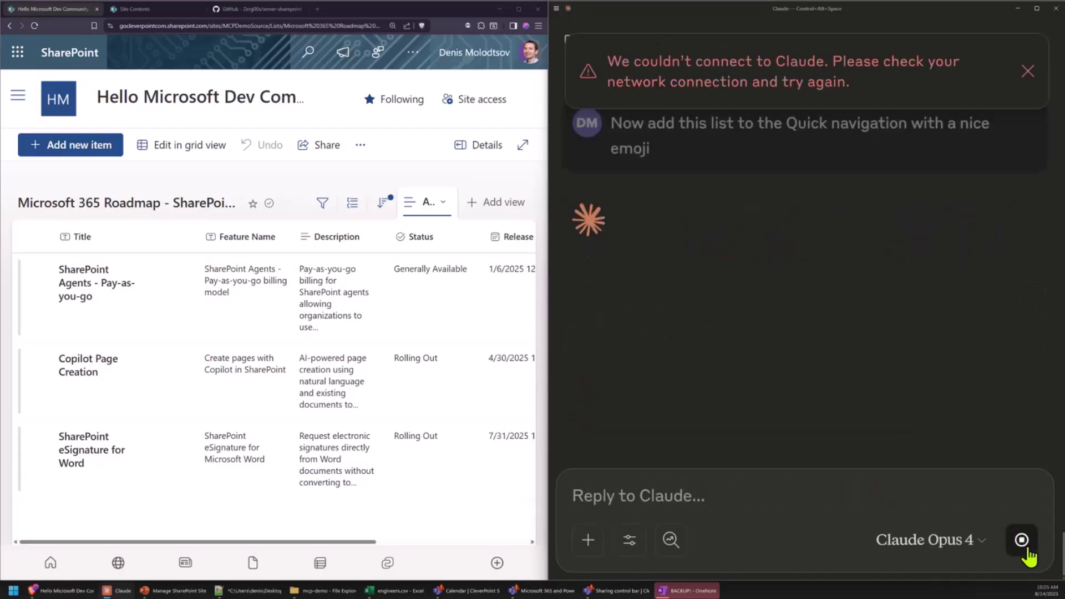
Dismiss the connection error and resubmit the prompt asking Claude to import mcp-demo\engineers.csv to a new SharePoint list.
left_click(1027, 70)
type("Import the \"C:\\Users\\denis\\Desktop\\w\\mcp-demo\\engineers.csv\" file to a new SharePoint list")
key("ctrl+a")
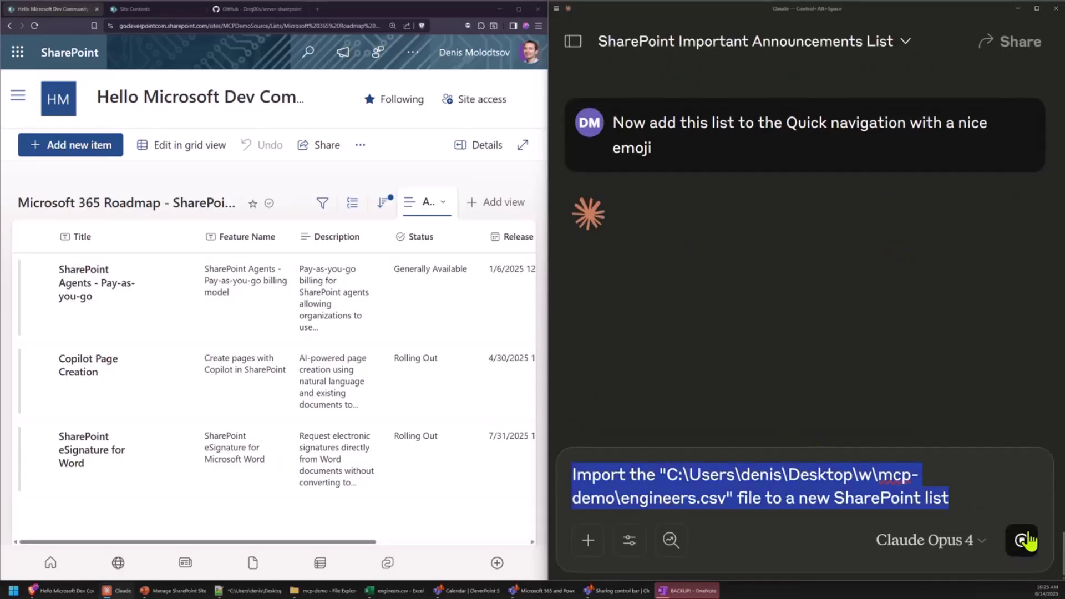
left_click(1023, 539)
left_click(1023, 538)
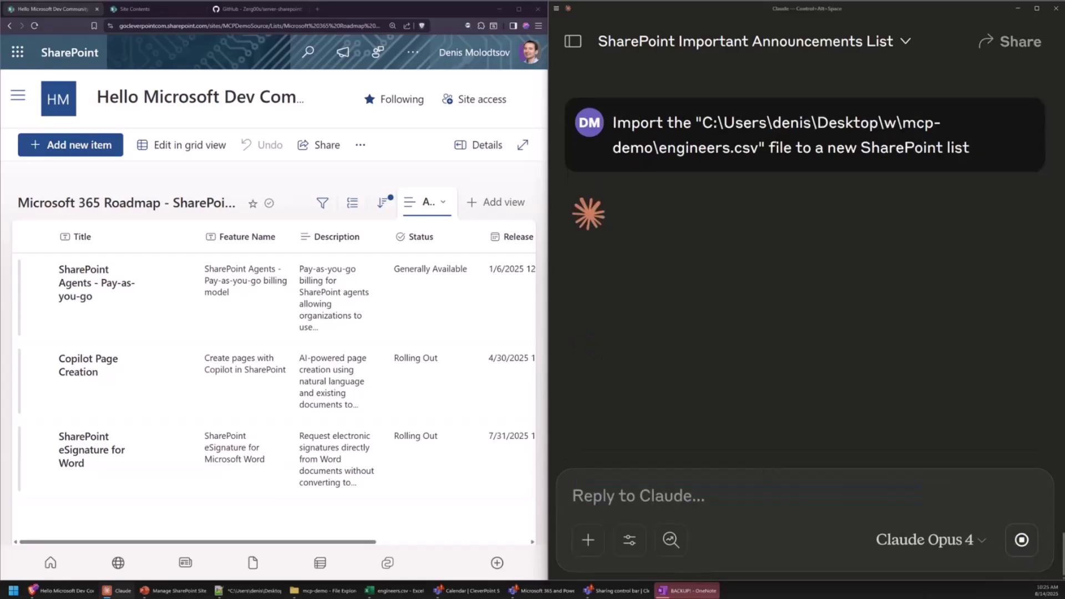
Open engineers.csv from the mcp-demo folder in Excel, review its columns and rows, and return to Claude.
left_click(325, 590)
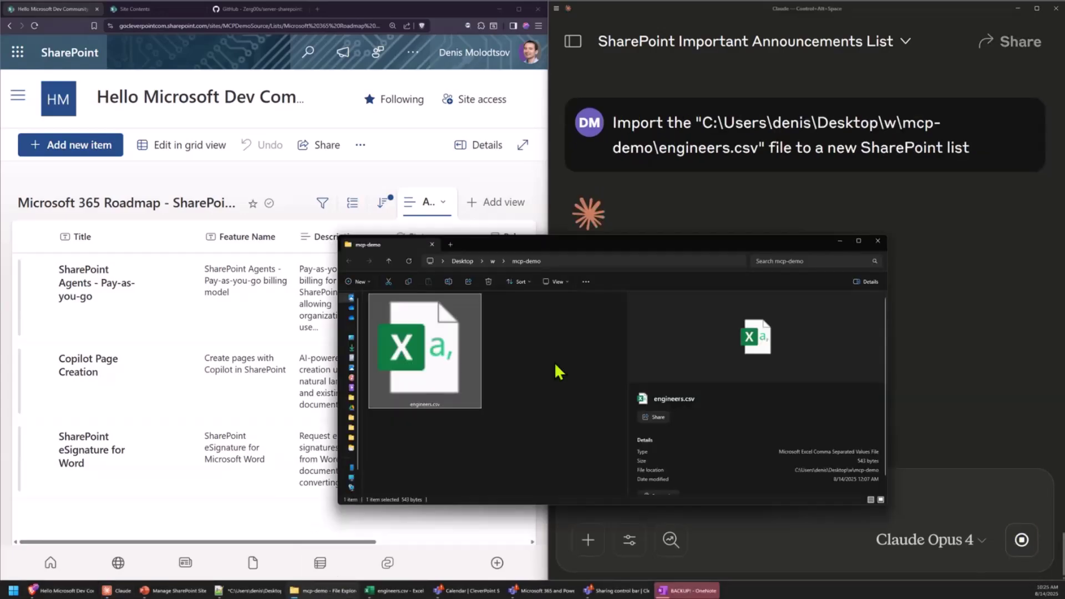
left_click(556, 370)
double_click(427, 382)
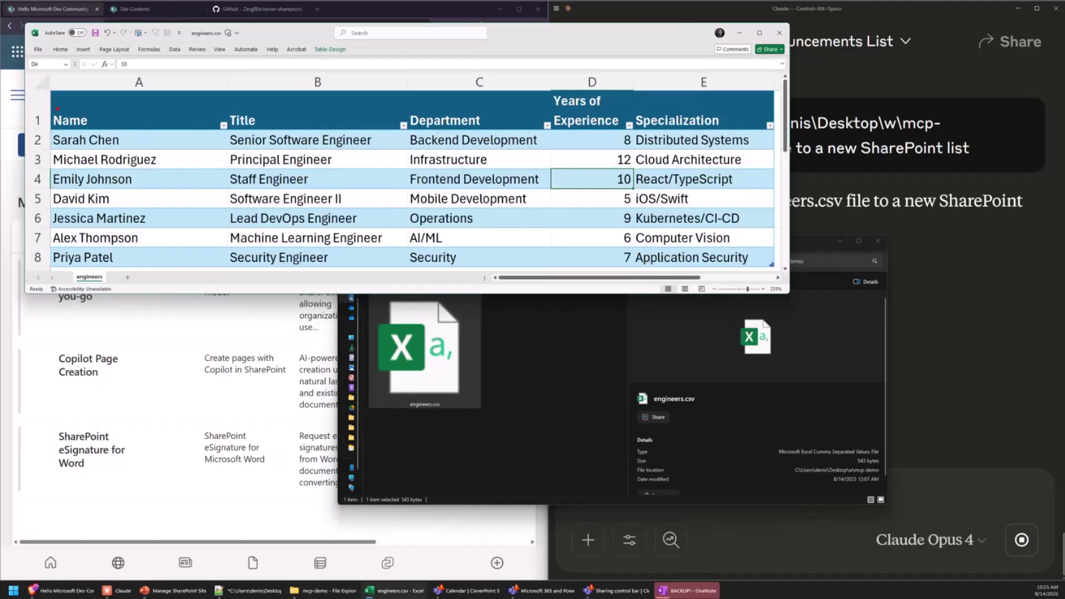
left_click(912, 324)
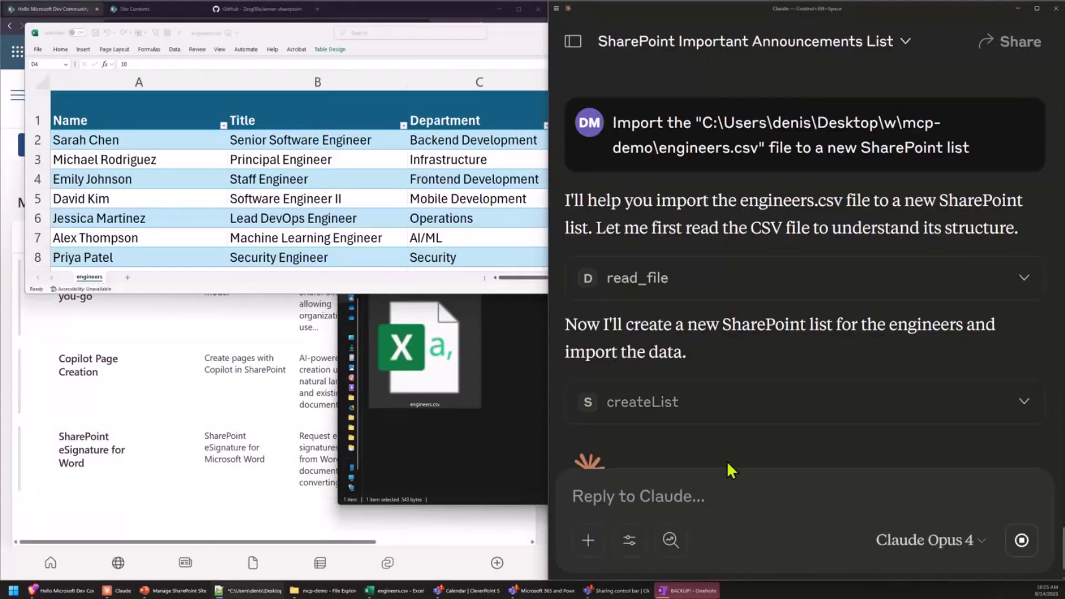
Draft a prompt to copy this list with all items from the MCPDemoSource site to the MCPDemoTarget site, and maximize the Claude window.
left_click(657, 480)
type("Now, copy this list with all items from https://gocleverpointcom.sharepoint.com/sites/MCPDemoSource to https://gocleverpointcom.sharepoint.com/sites/MCPDemoTarget")
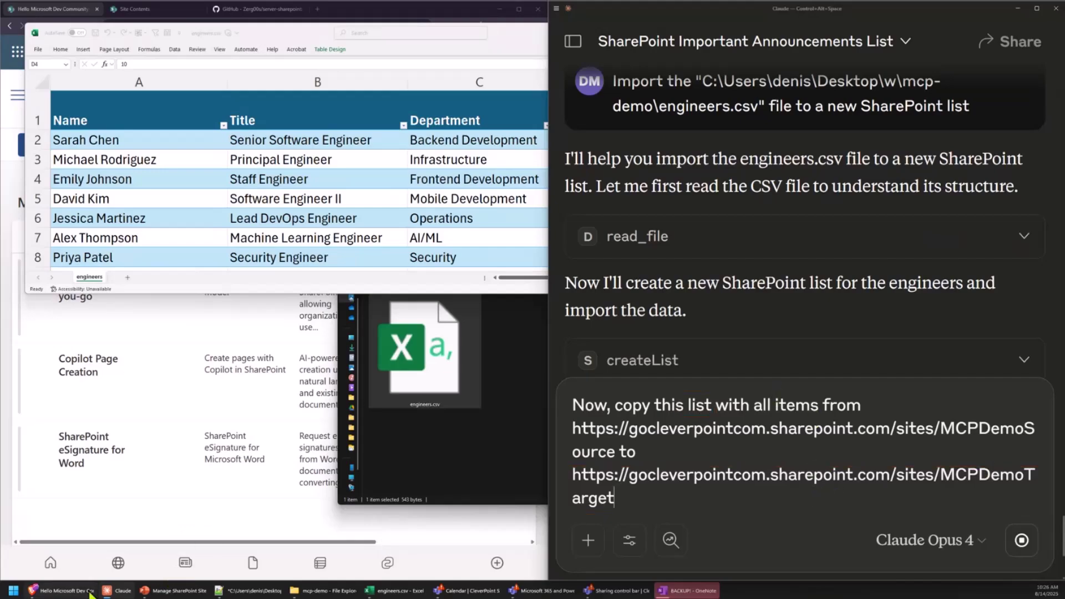
left_click(1037, 8)
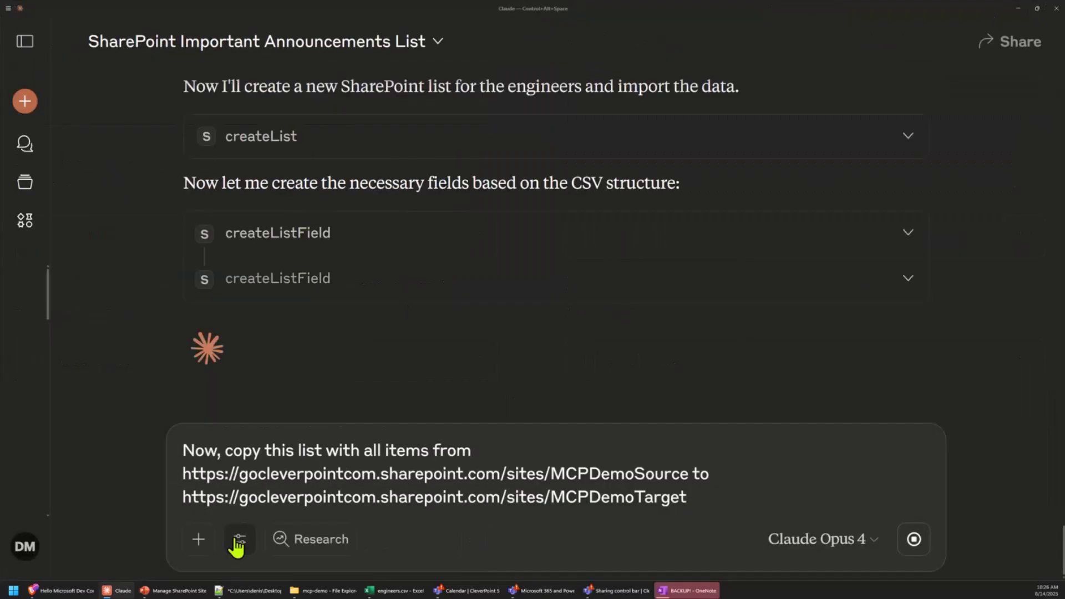
Disable the deleteList, createList and deleteListItem tools of the server-sharepoint connector.
left_click(237, 541)
scroll(440, 238, "up", 4)
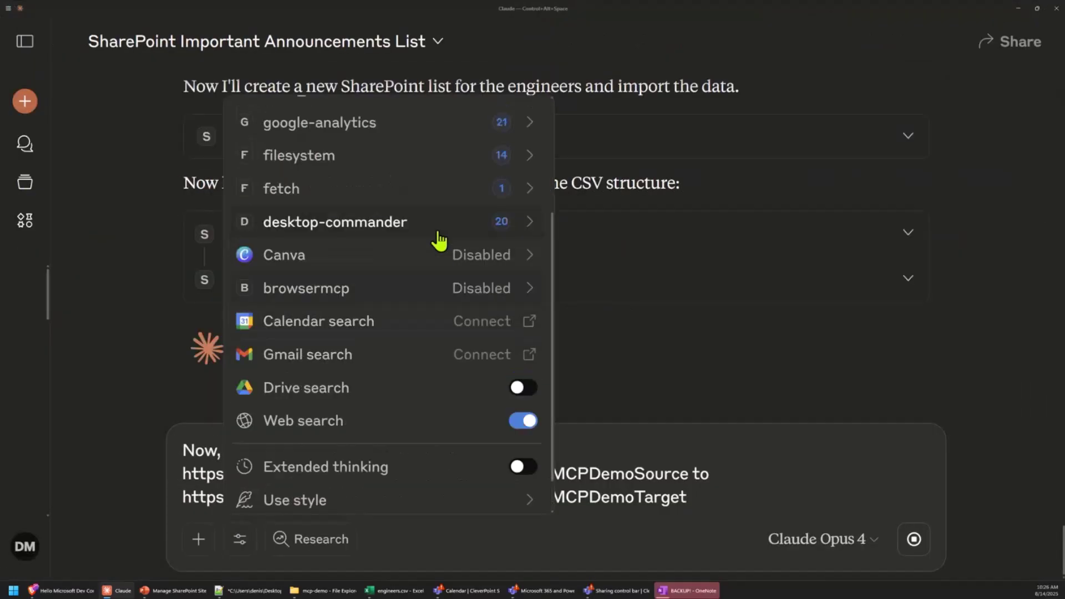
scroll(396, 212, "up", 1)
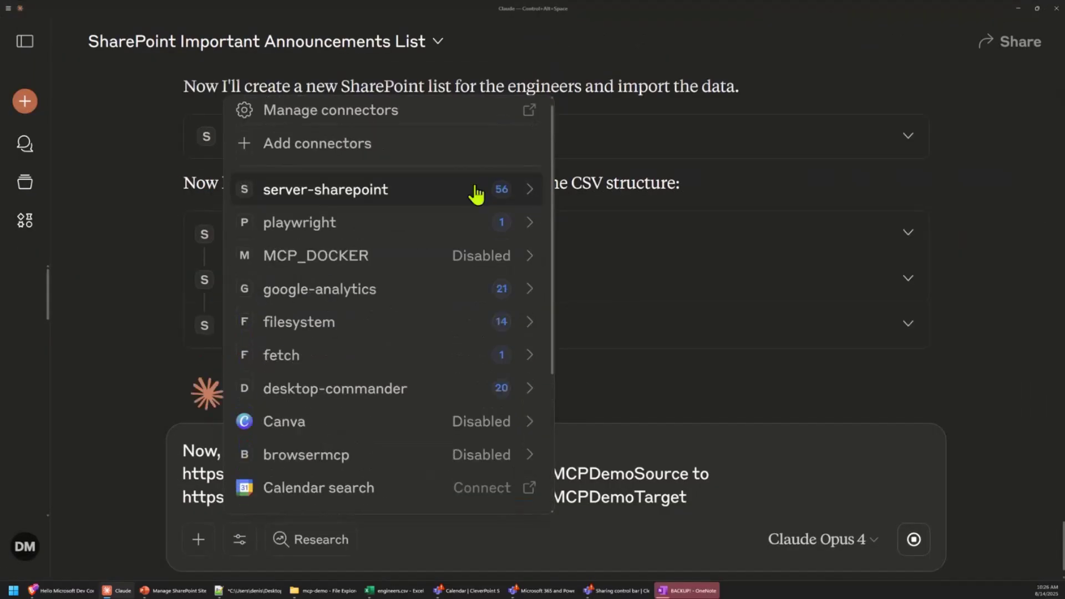
left_click(531, 191)
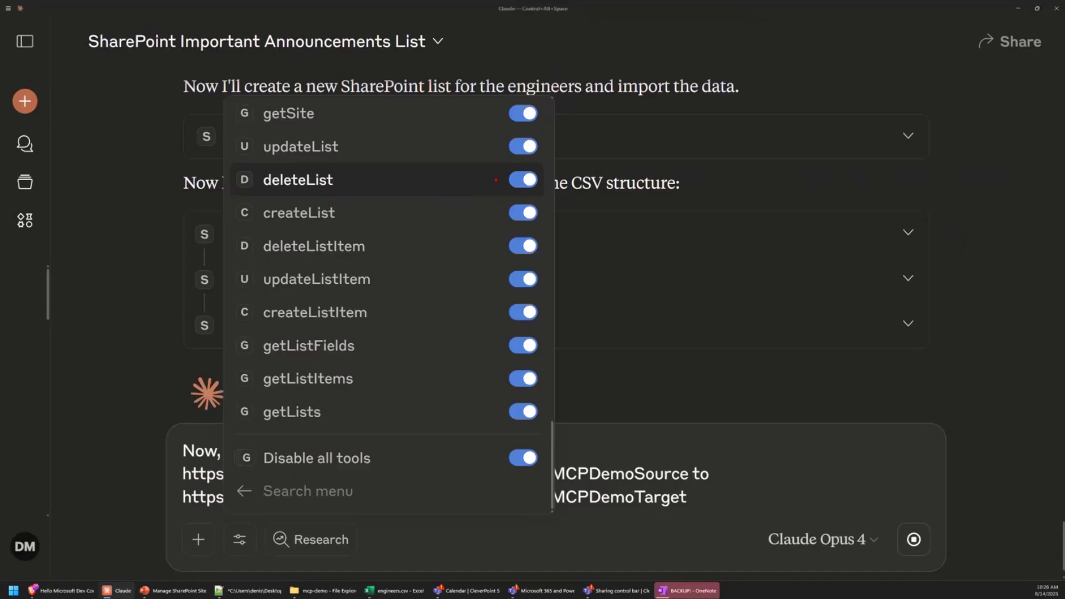
left_click(529, 182)
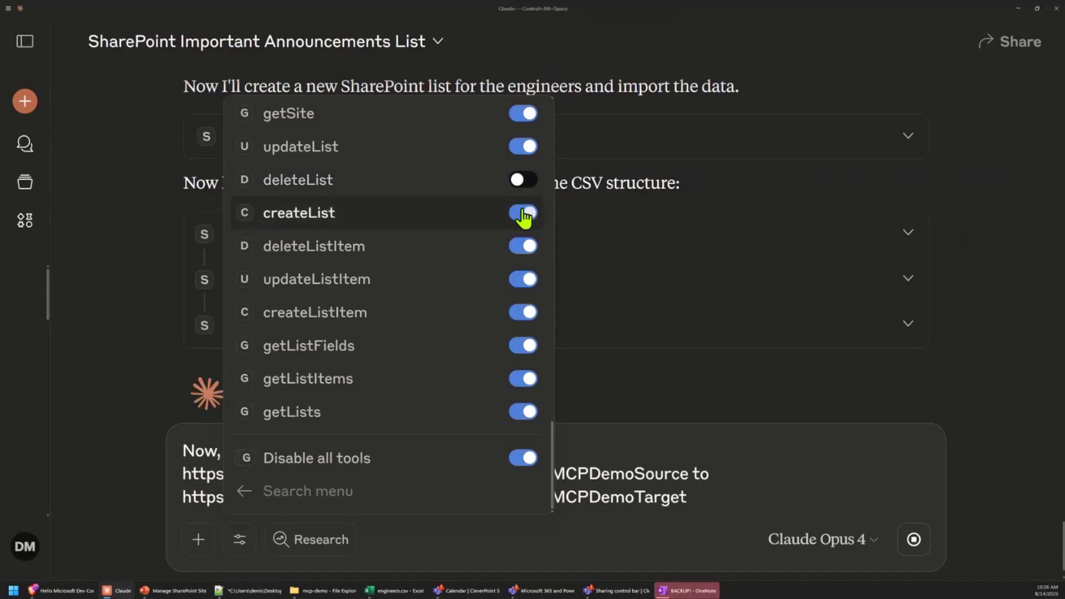
left_click(523, 215)
left_click(523, 247)
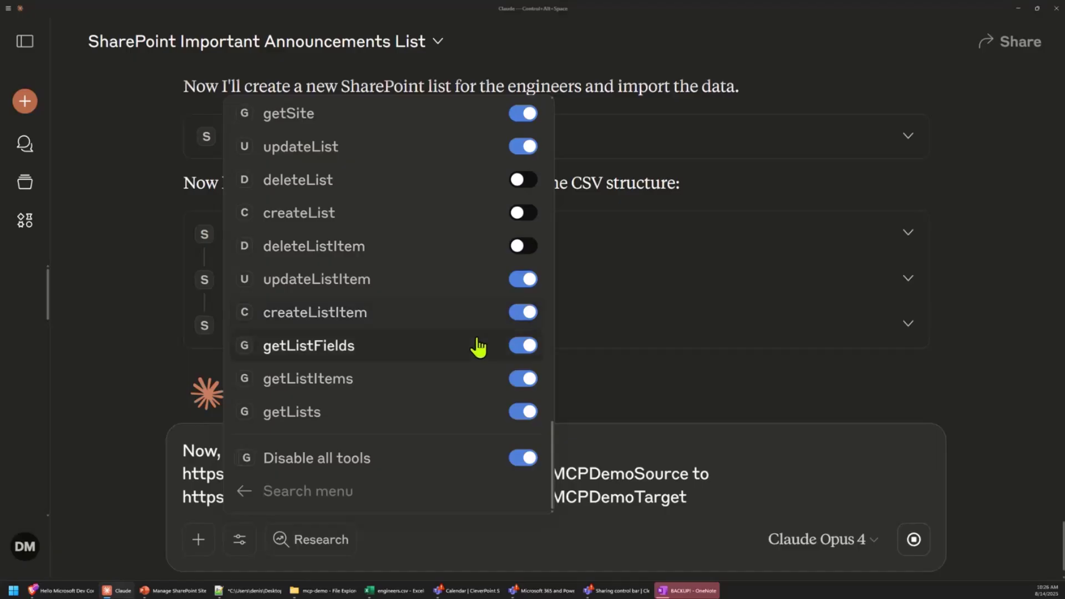
key("Escape")
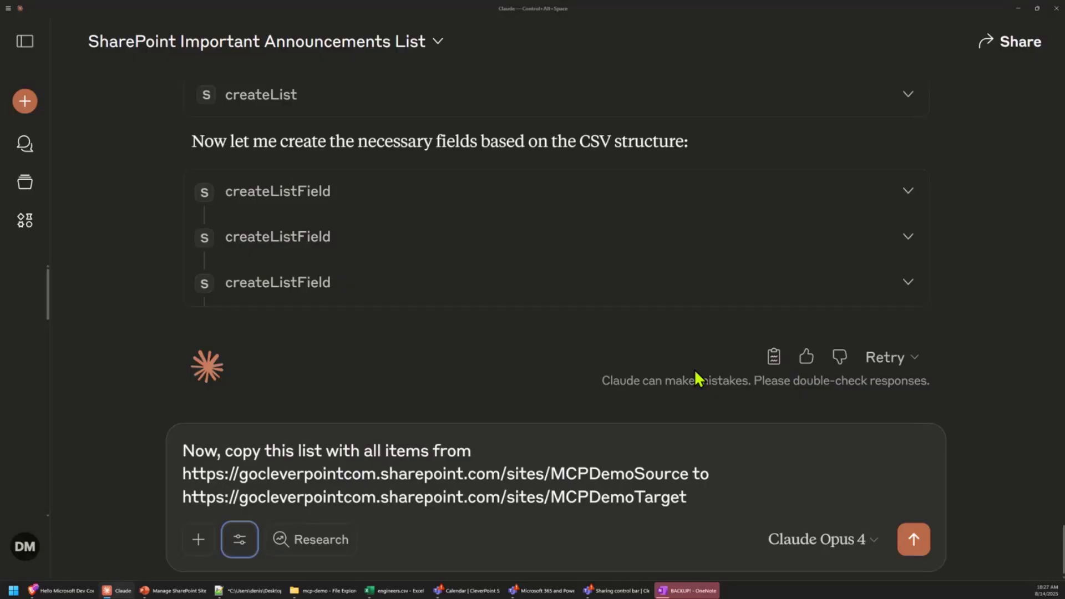
Switch to the server-sharepoint GitHub repository in the browser, maximize the window and look over the start of its README.
mouse_move(61, 591)
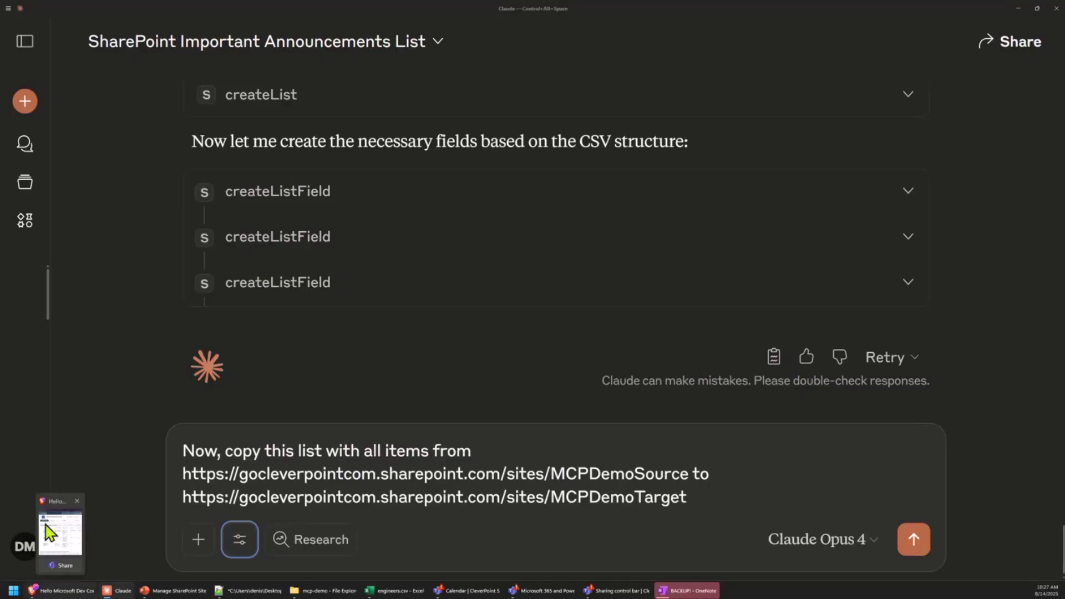
left_click(49, 532)
left_click(238, 10)
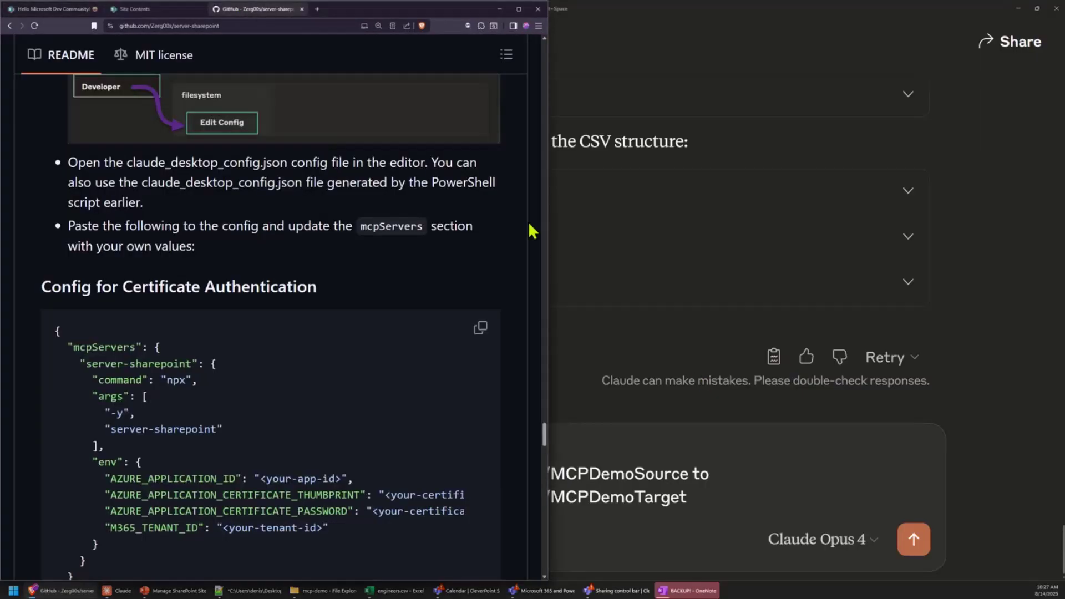
left_click_drag(544, 435, 516, 33)
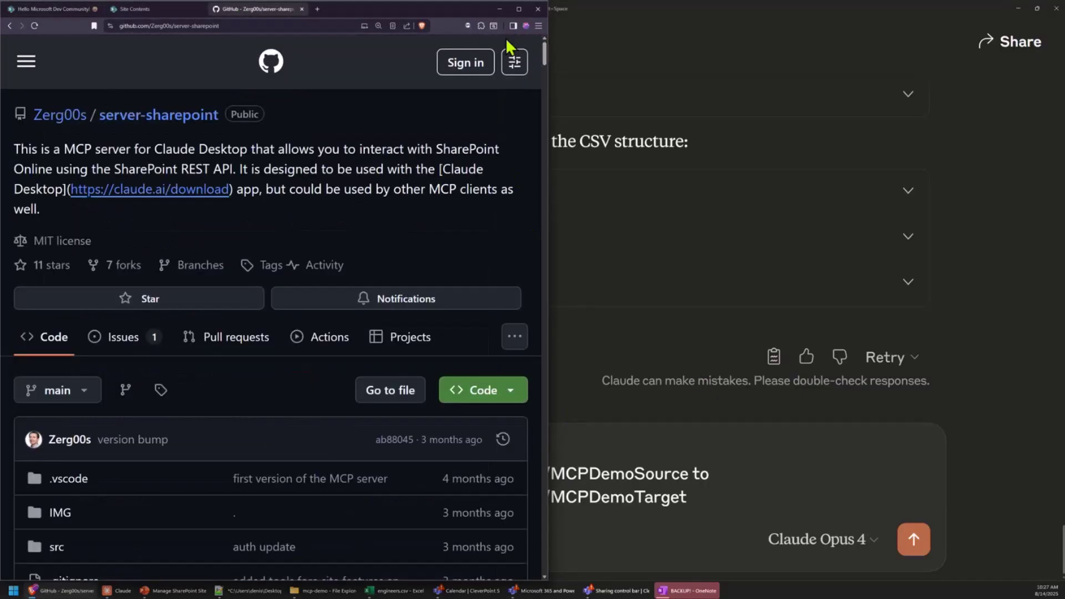
scroll(385, 127, "down", 1)
key("super+Up")
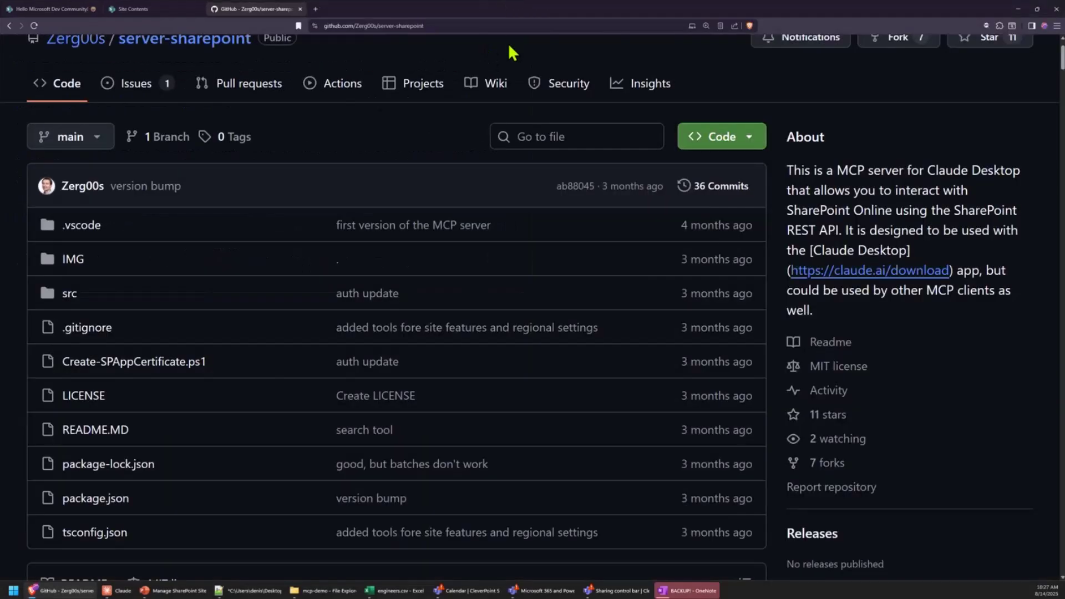
scroll(409, 300, "down", 10)
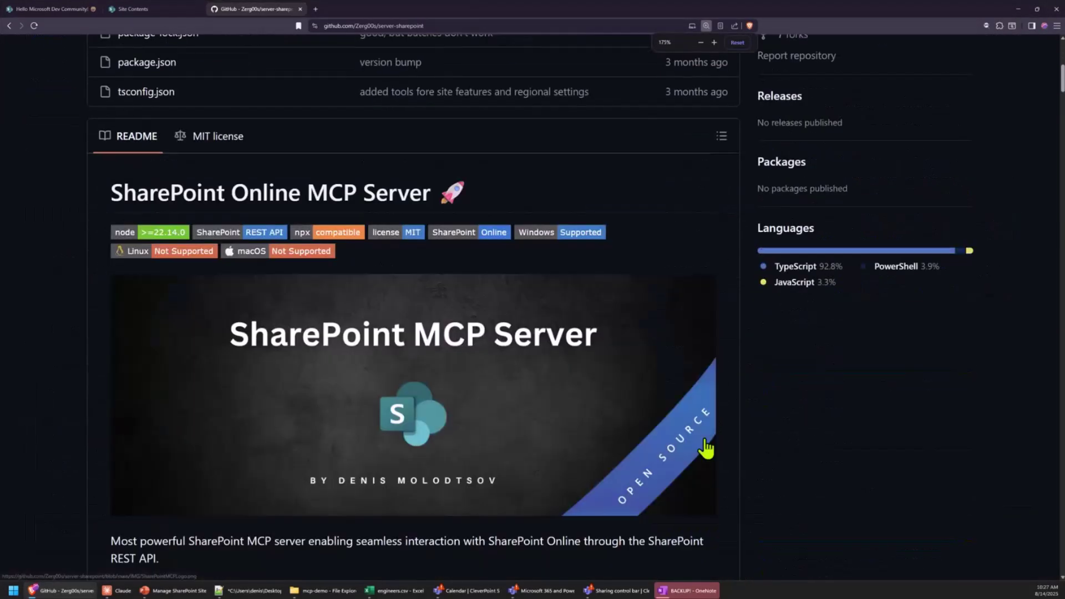